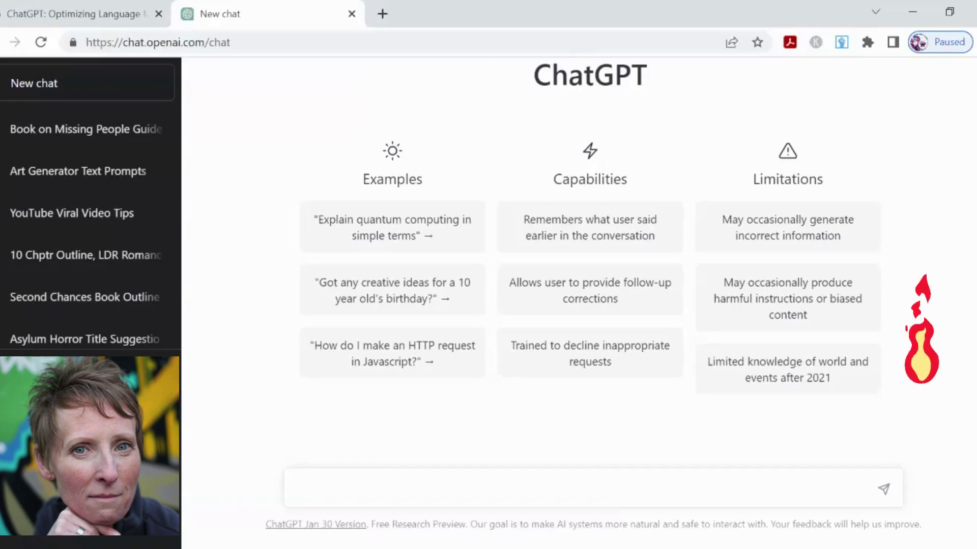
Send the prompt "as an expert, can you help me write a 5000 word book on missing people".
type("As")
key("BackSpace")
key("BackSpace")
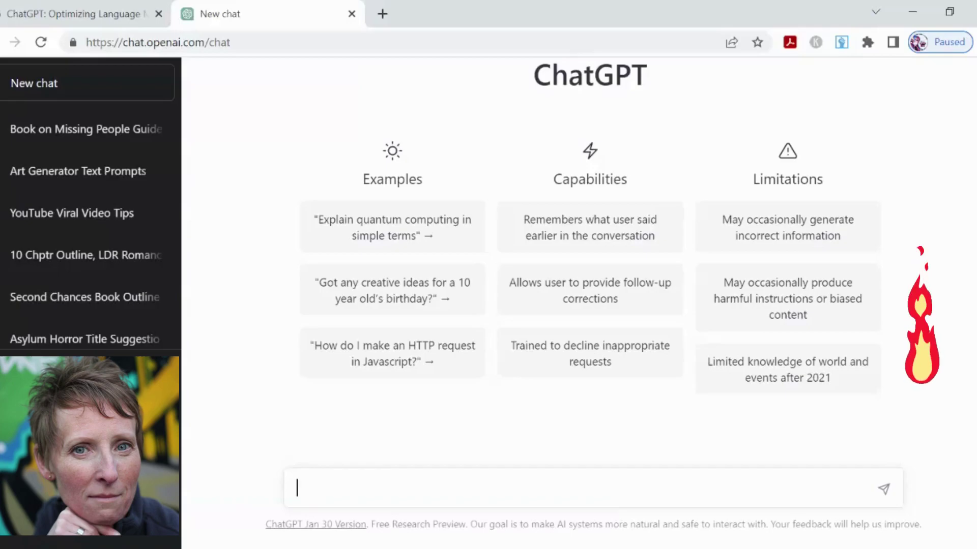
type("as ")
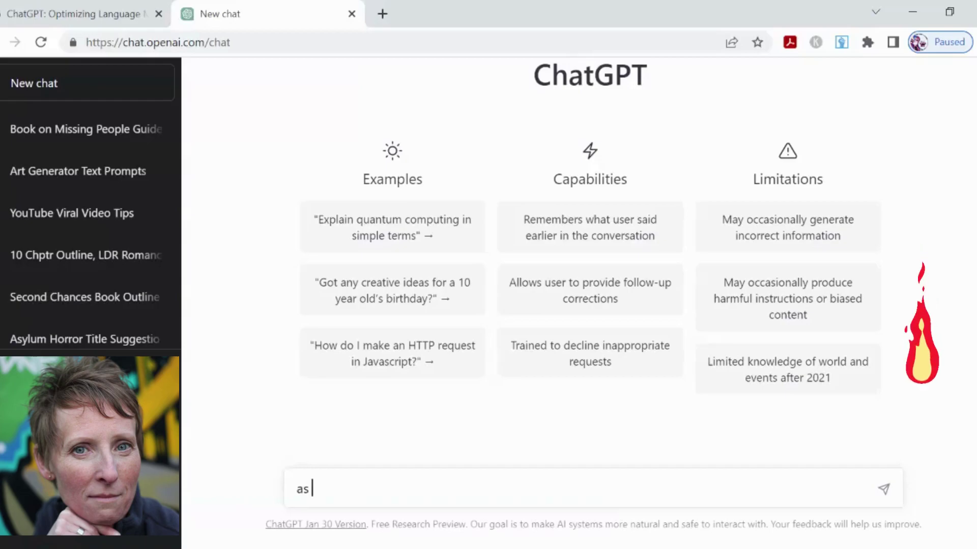
type("an exp")
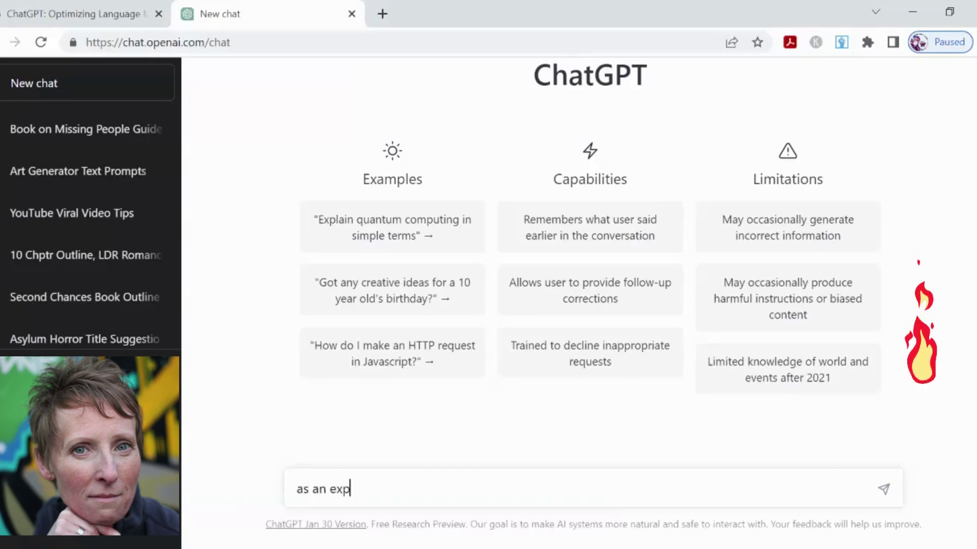
type("ert,")
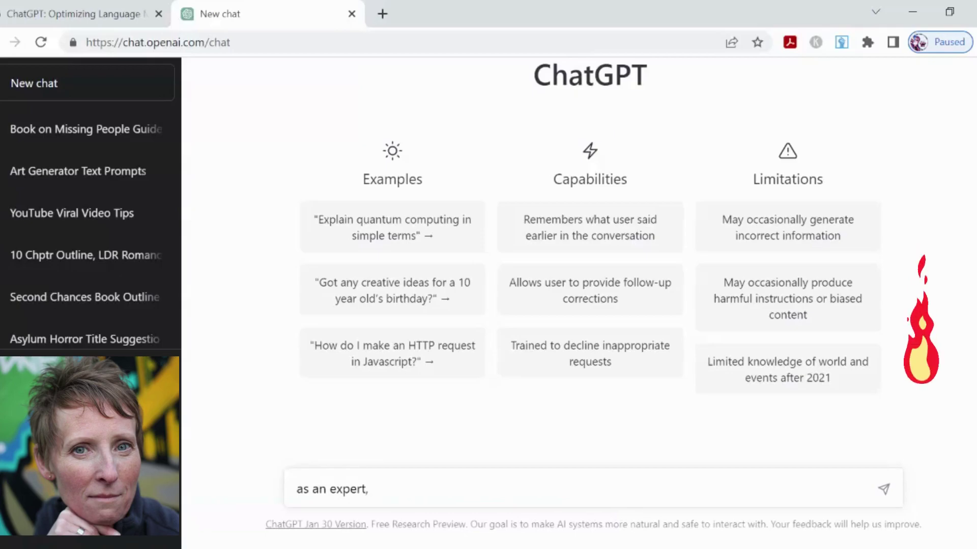
type(" can ")
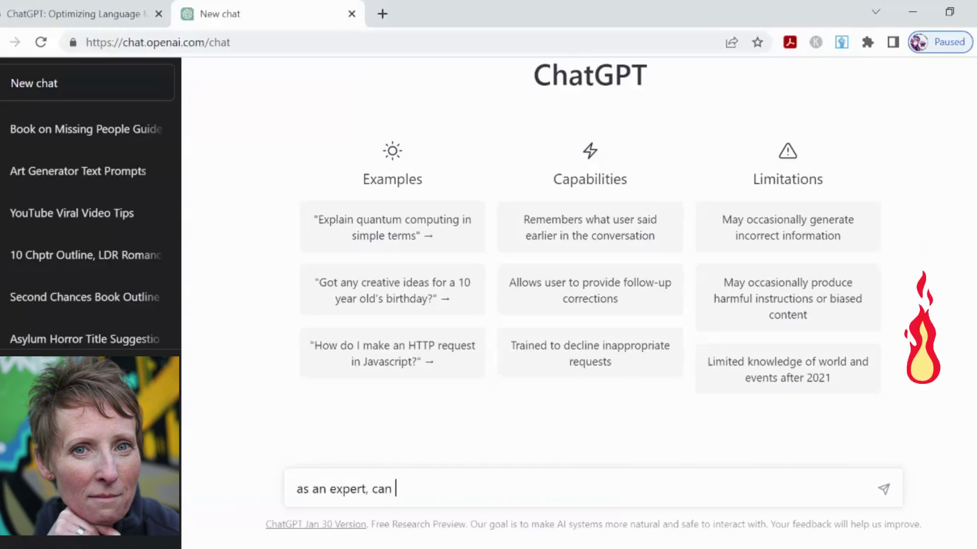
type("you ")
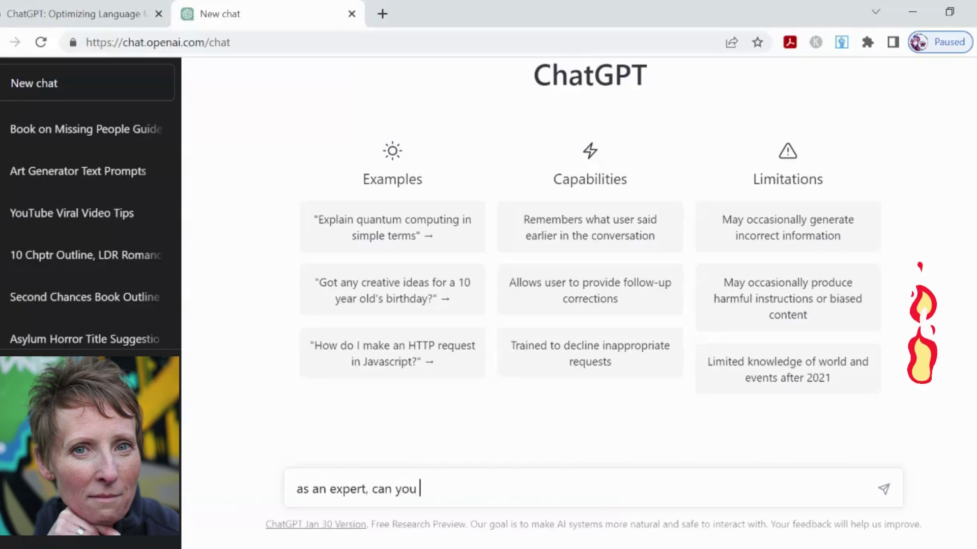
type("help me ")
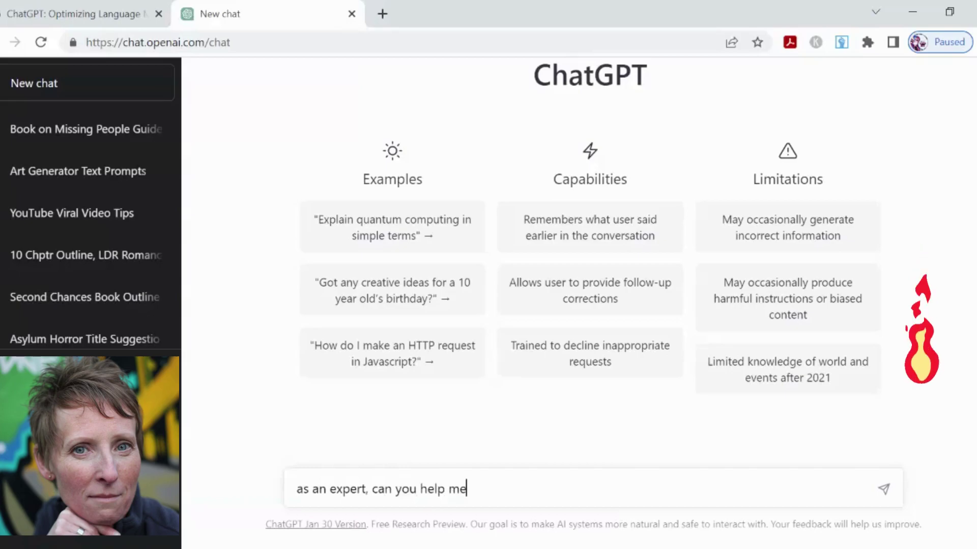
type("writ")
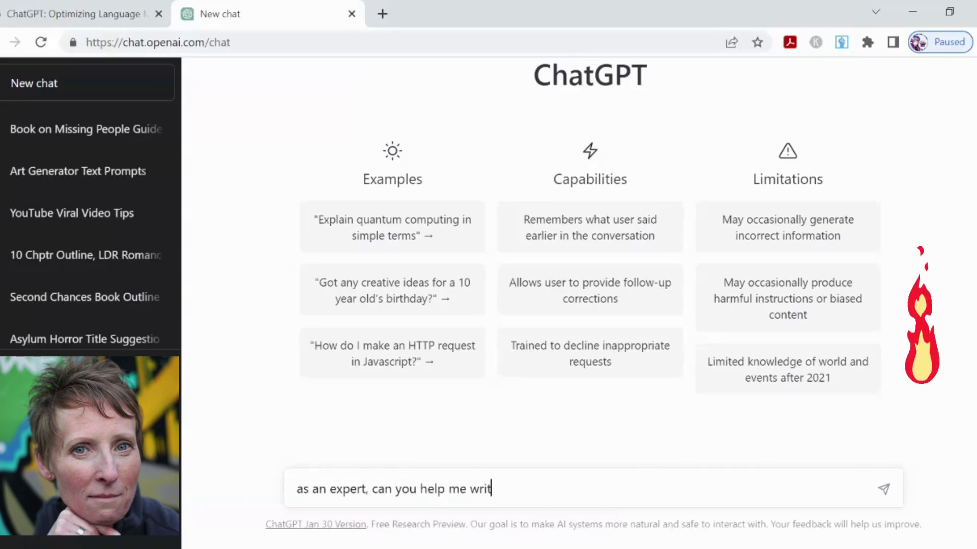
type("e a 5")
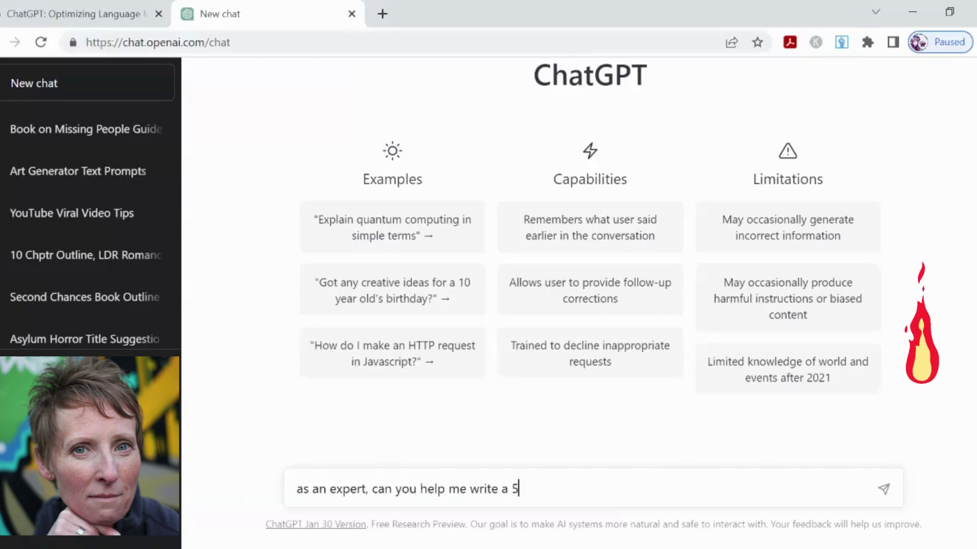
type("000 word book on ")
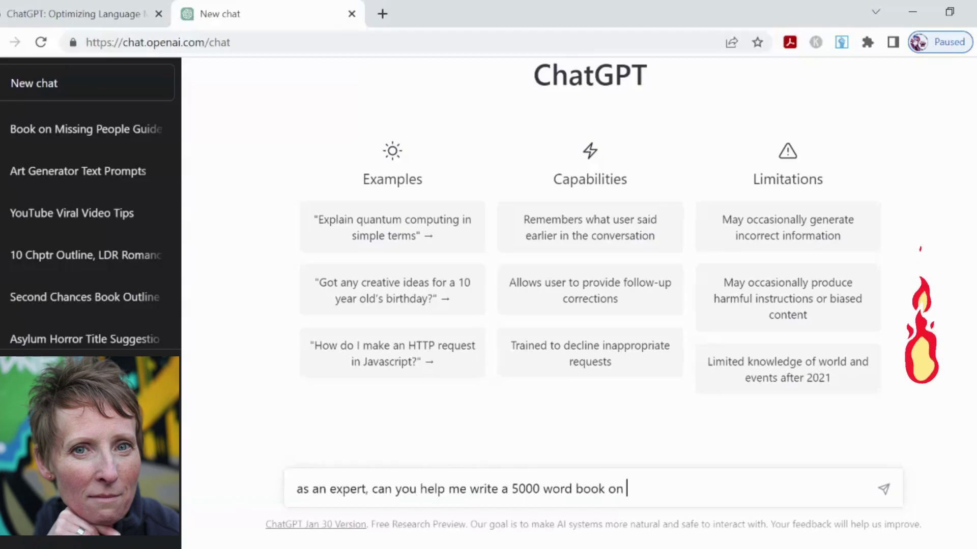
type("missingpeople")
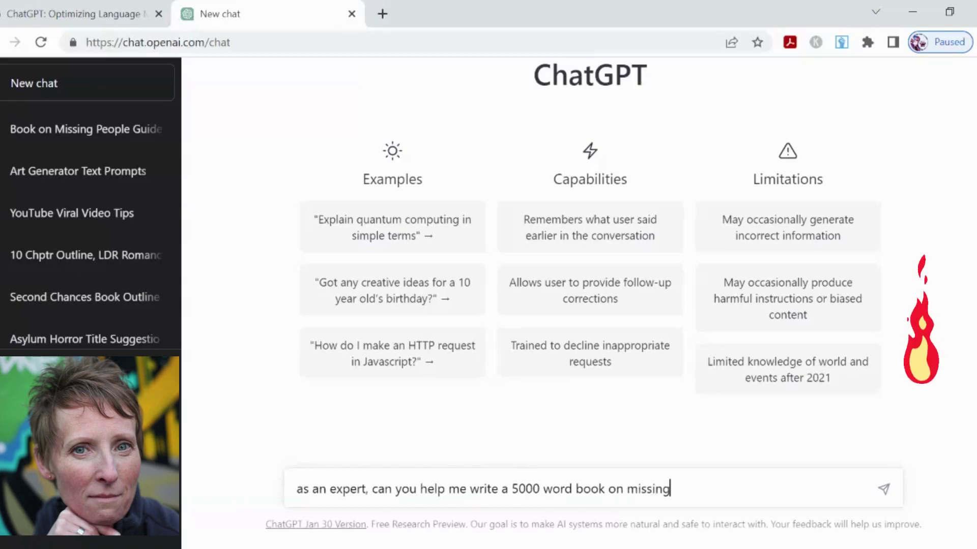
key("BackSpace")
key("BackSpace")
key("BackSpace")
key("BackSpace")
key("BackSpace")
key("BackSpace")
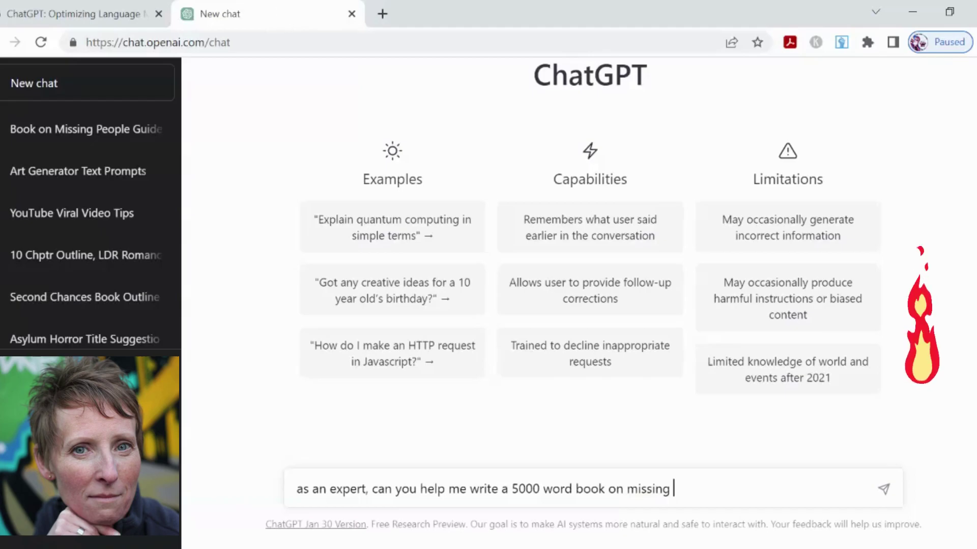
type("people")
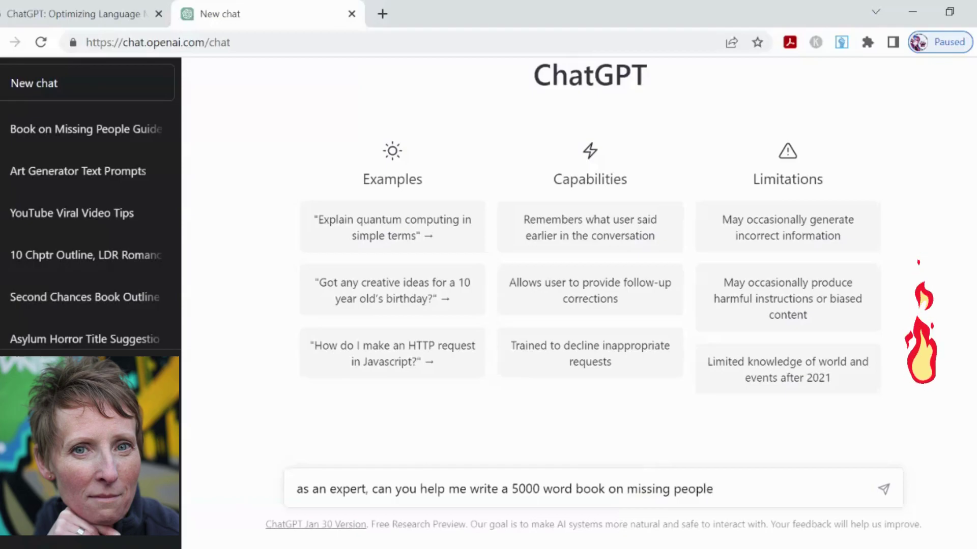
key("Return")
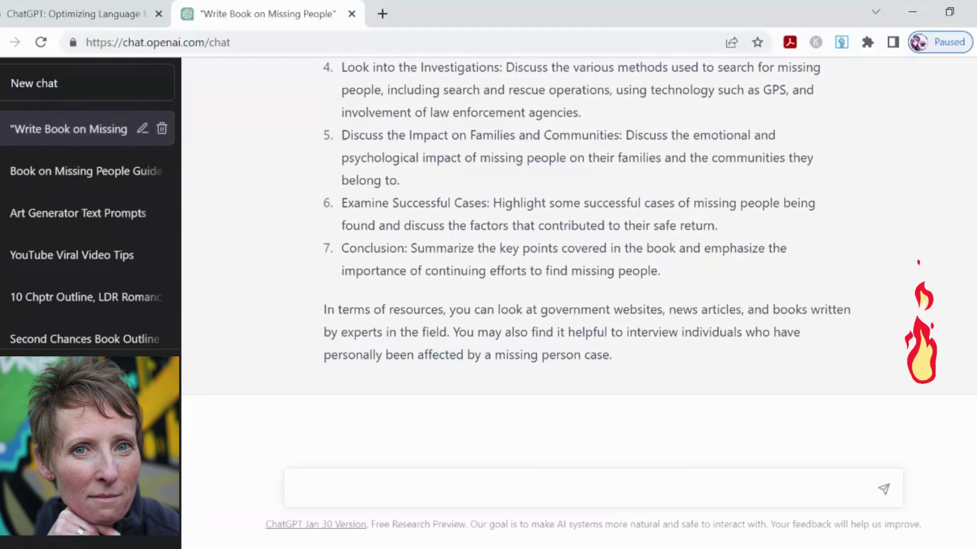
Send the follow-up prompt "as an expert, can you give me a chapter outline for a book about a missing young man in his 20's".
scroll(584, 279, "up", 5)
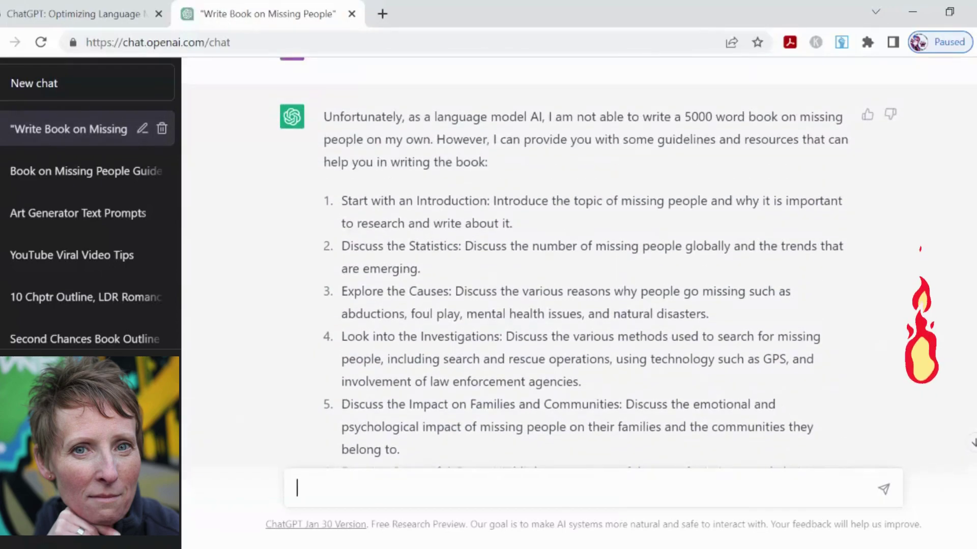
scroll(603, 346, "down", 5)
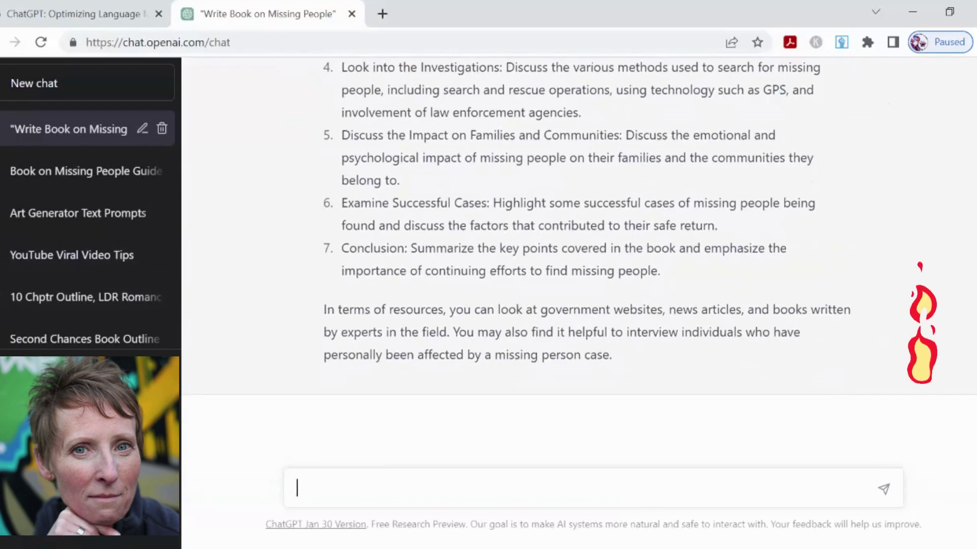
type("as an ex")
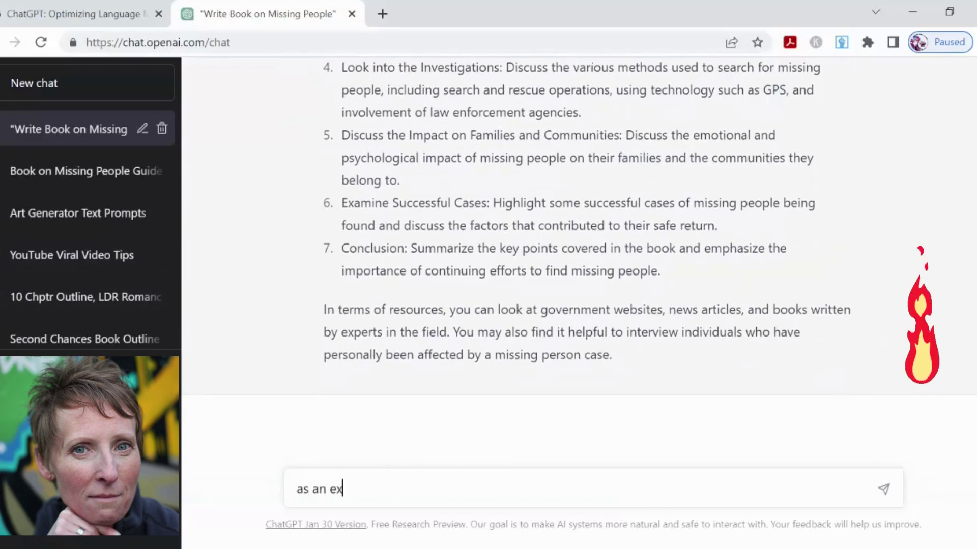
type("pert")
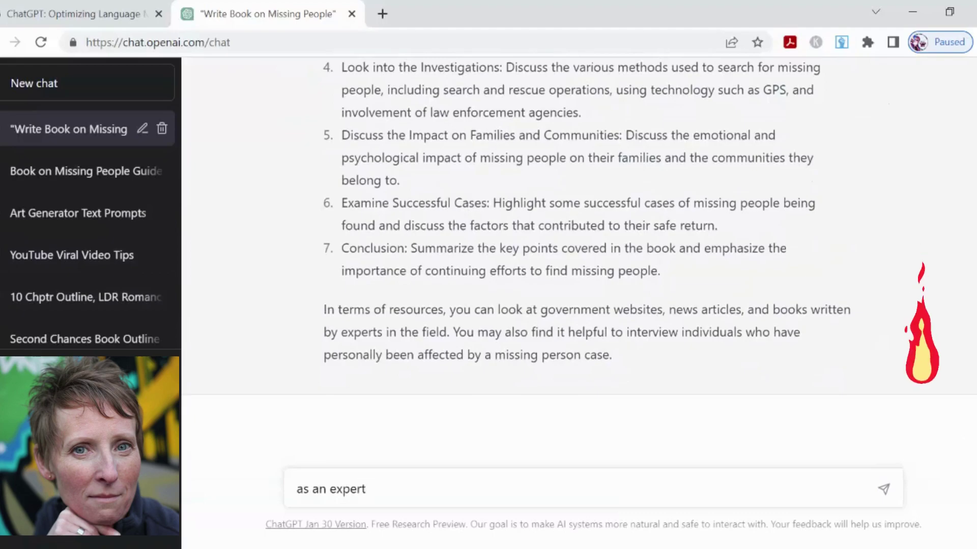
type(", can ")
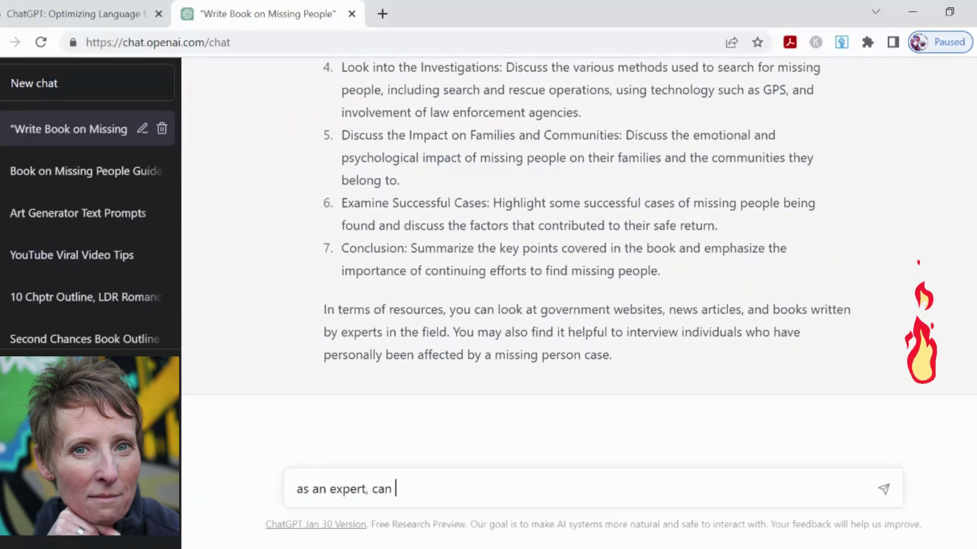
type("you gi")
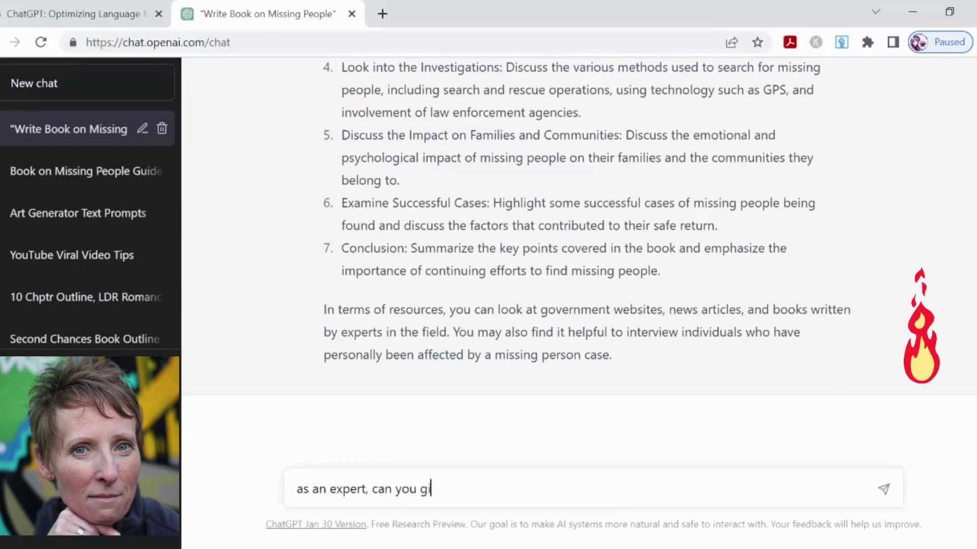
type("ve me a c")
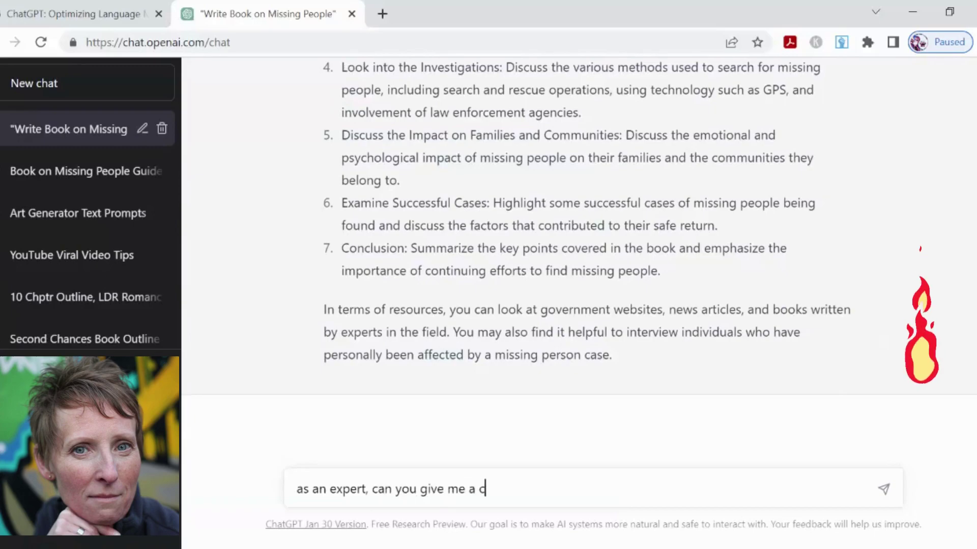
type("hapter ")
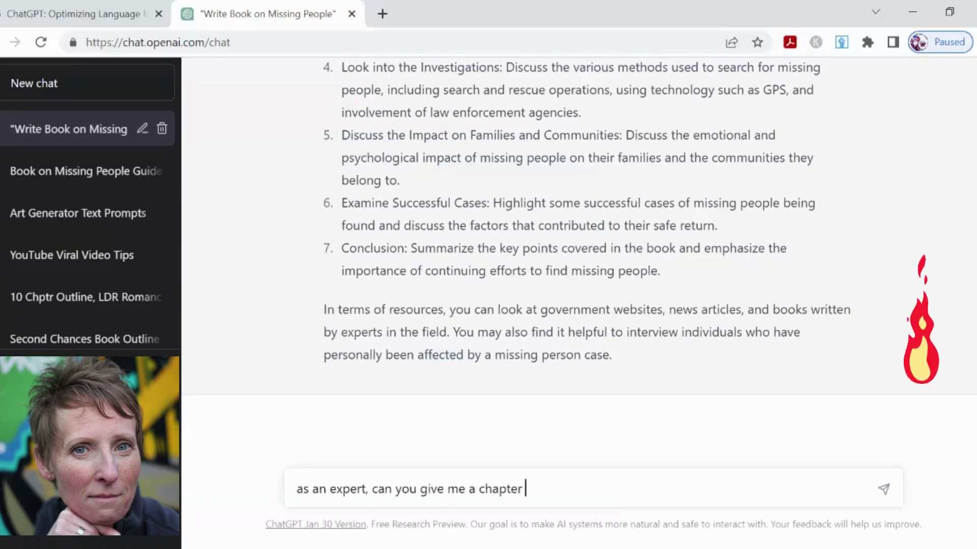
type("outi")
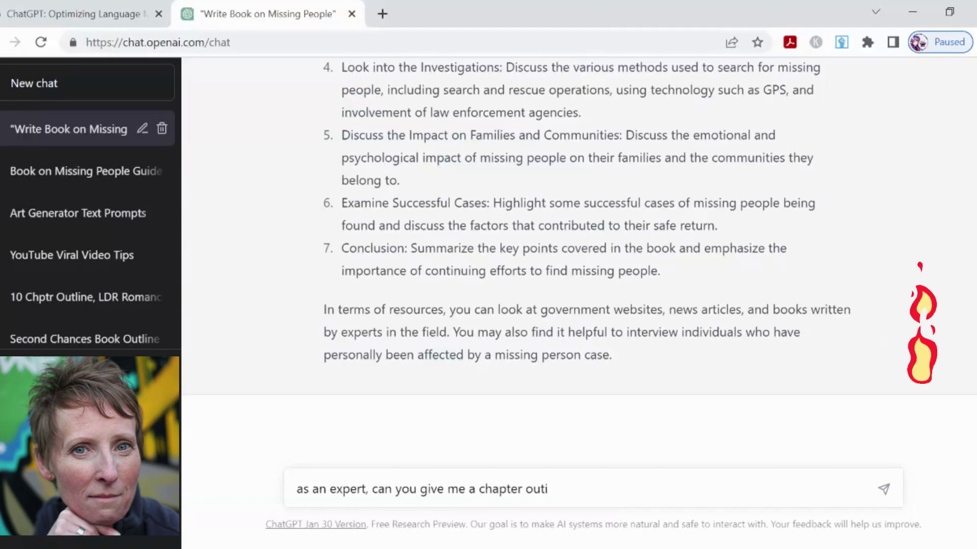
key("BackSpace")
type("line ")
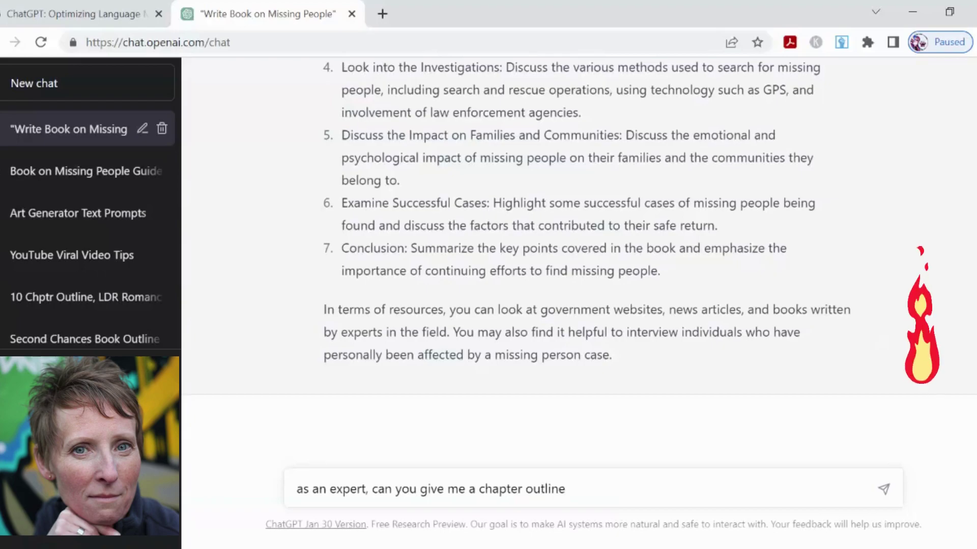
type("for a bookab")
type("ut")
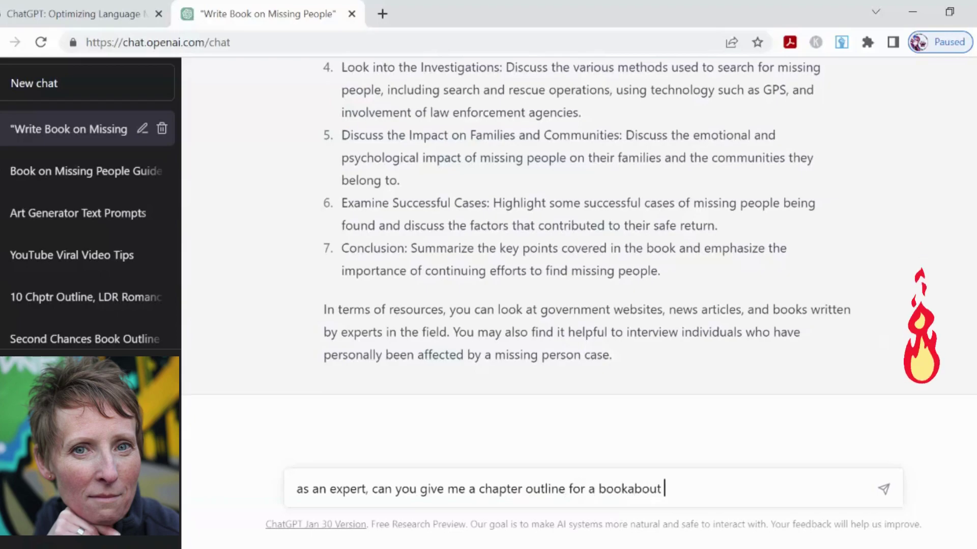
key("BackSpace")
key("BackSpace")
key("BackSpace")
key("BackSpace")
key("BackSpace")
type("about a missing young man in h")
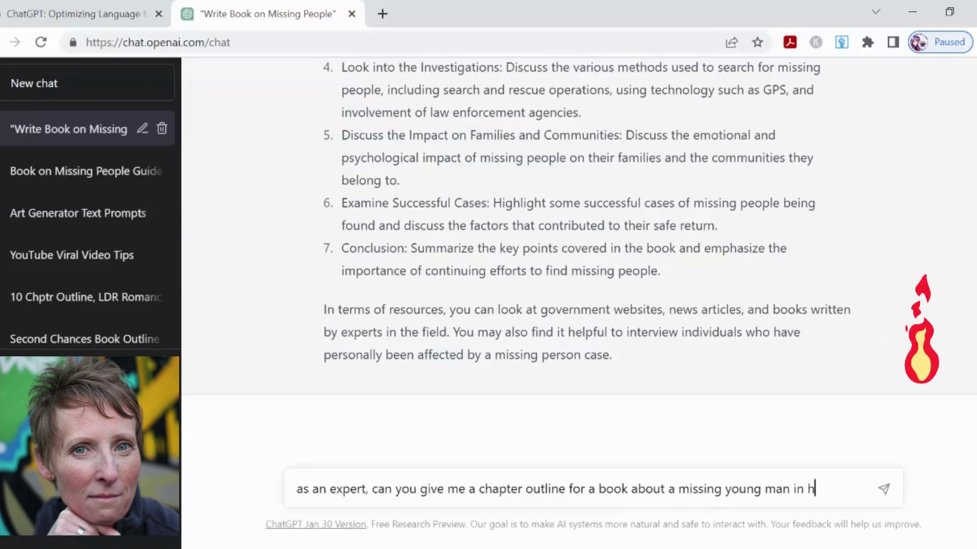
type("is 20's")
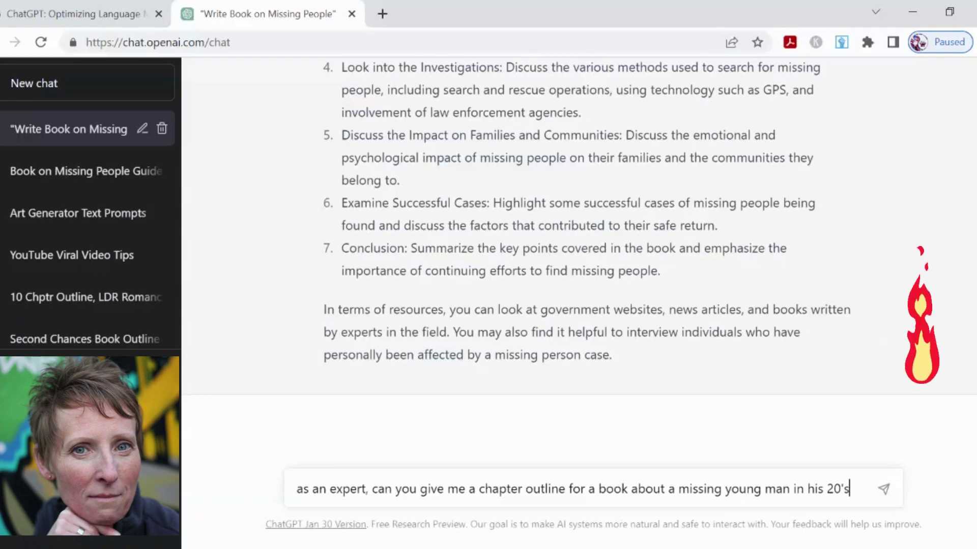
key("Return")
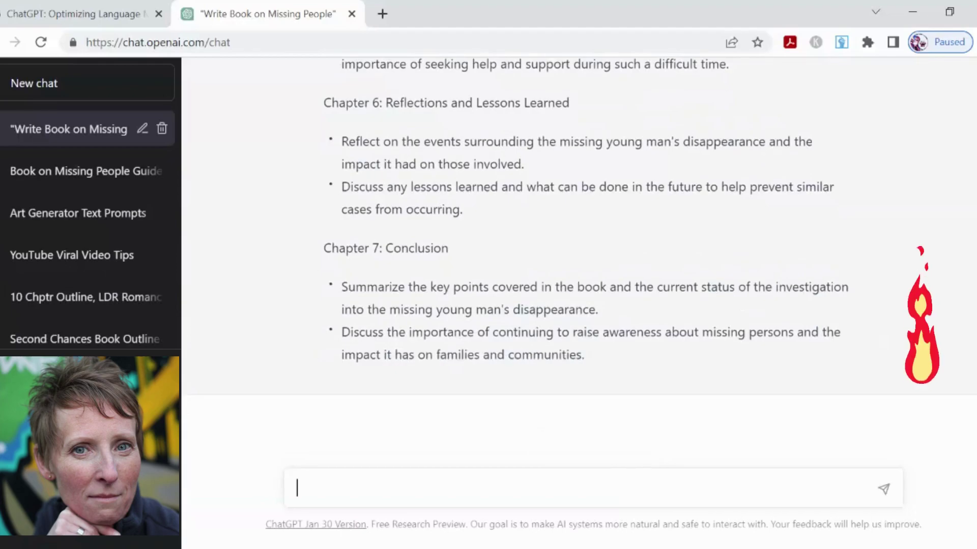
Review the seven-chapter outline and send the prompt "as an expert can you help me write chapter one".
scroll(556, 249, "up", 3)
scroll(558, 248, "up", 1)
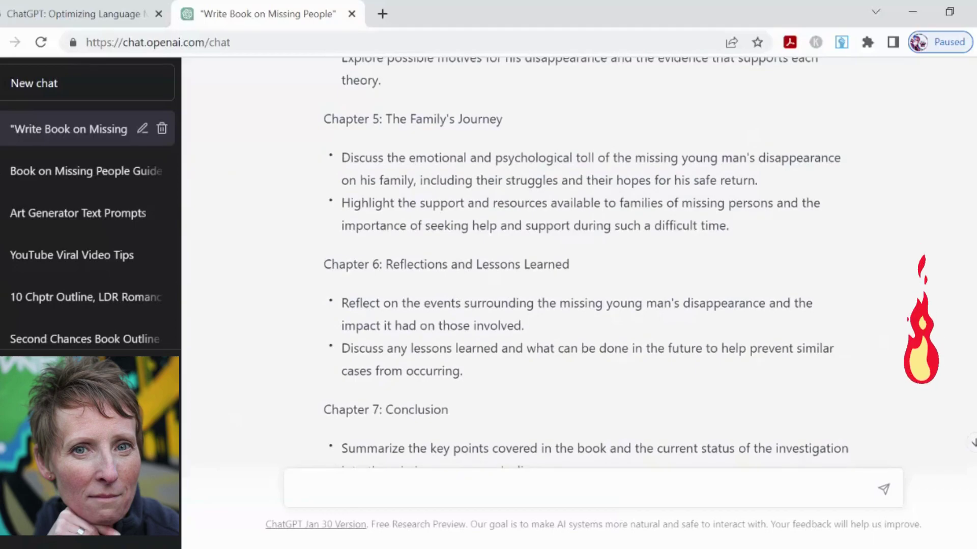
scroll(573, 278, "up", 10)
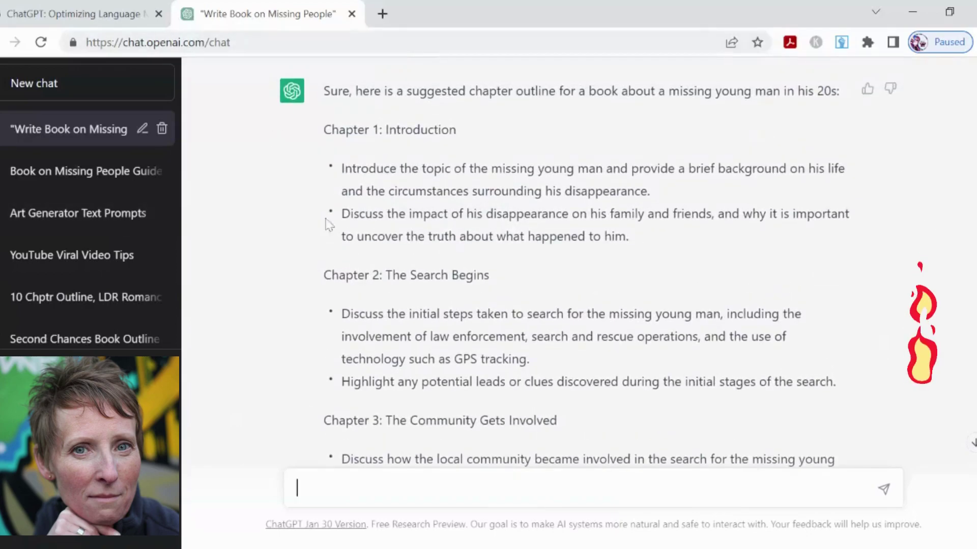
scroll(781, 343, "up", 2)
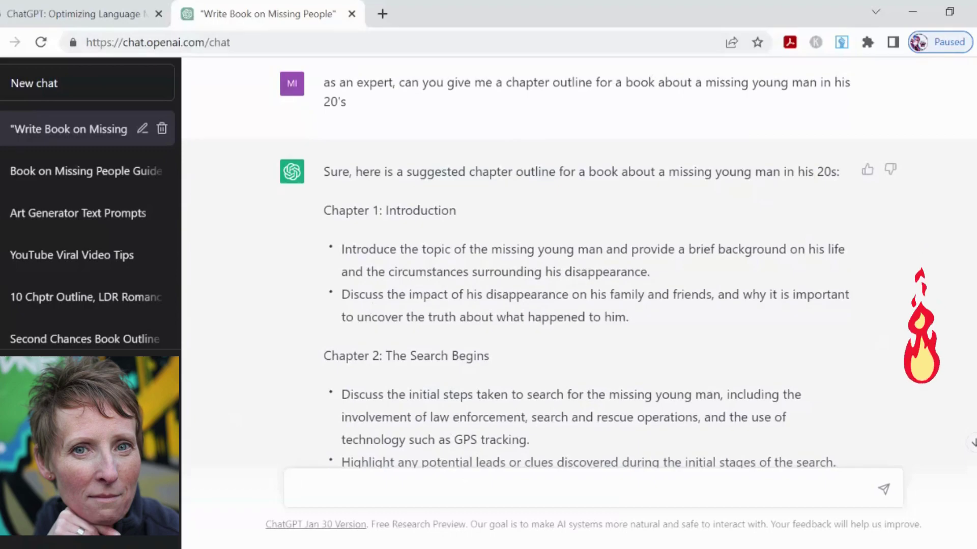
type("s a")
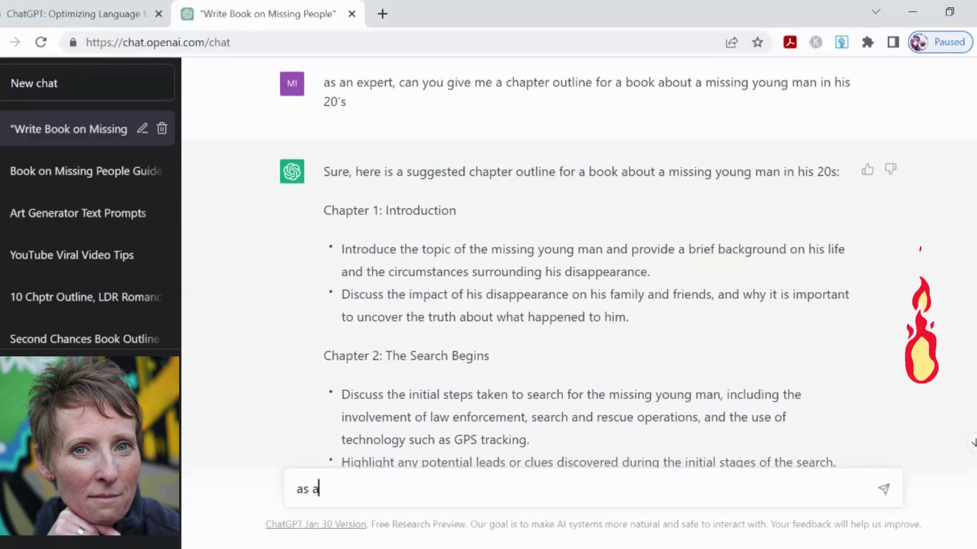
type("n expe")
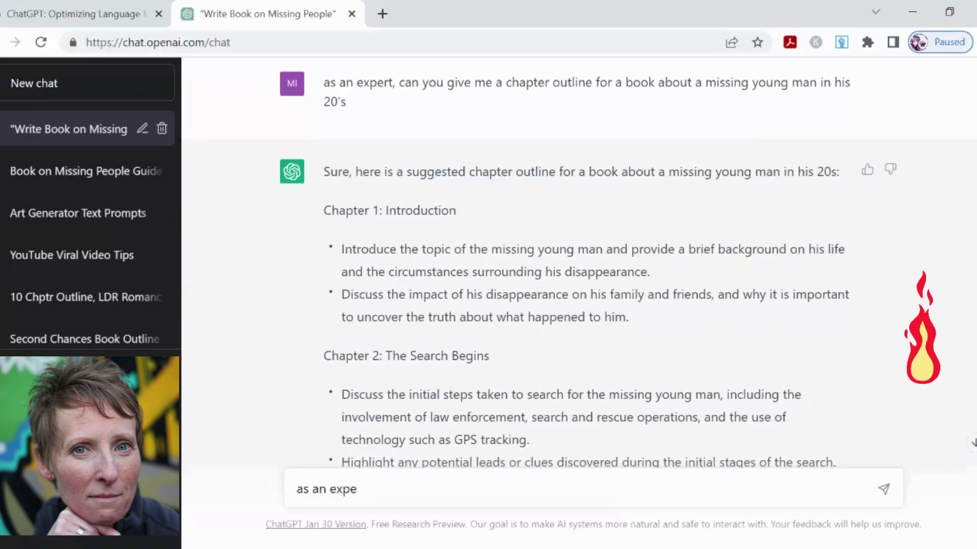
type("et can youhelpme write chapter one")
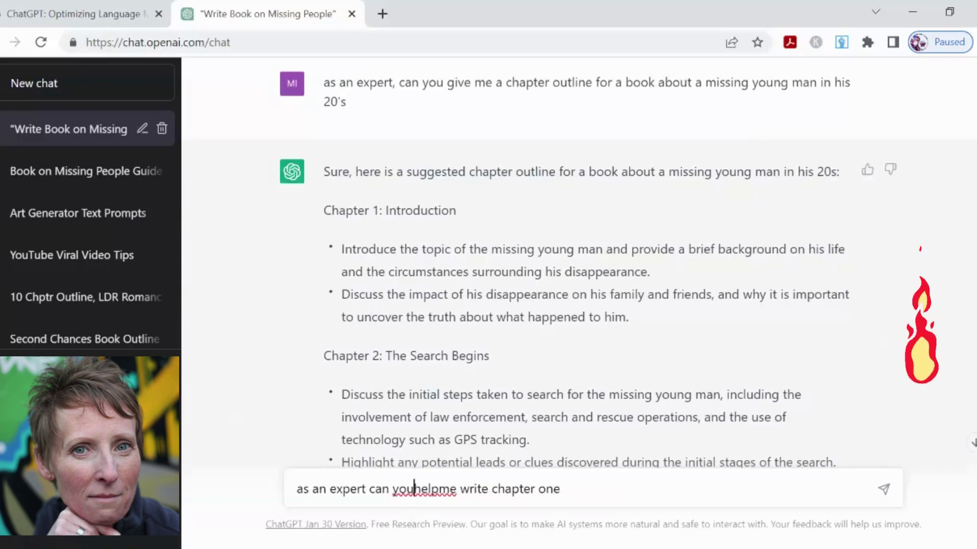
double_click(413, 490)
type("you help me")
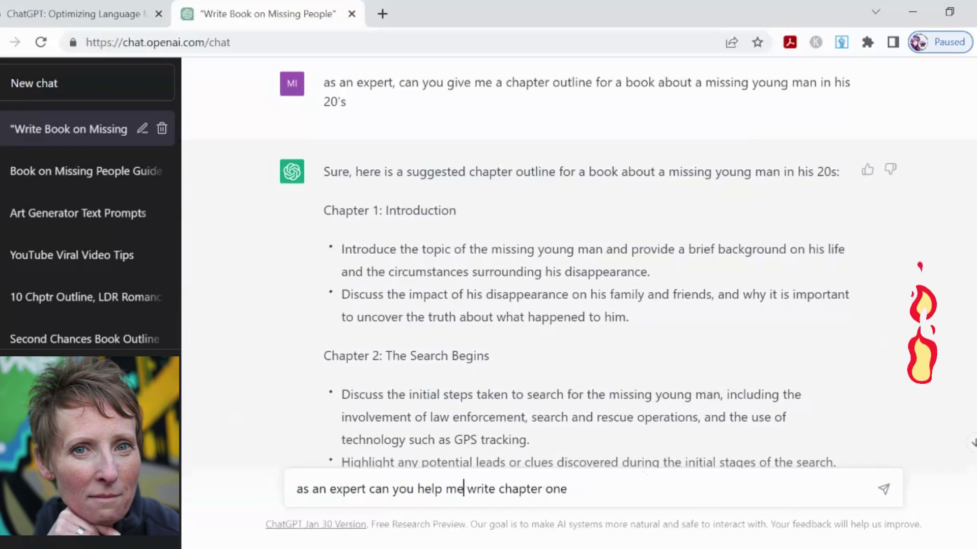
key("Return")
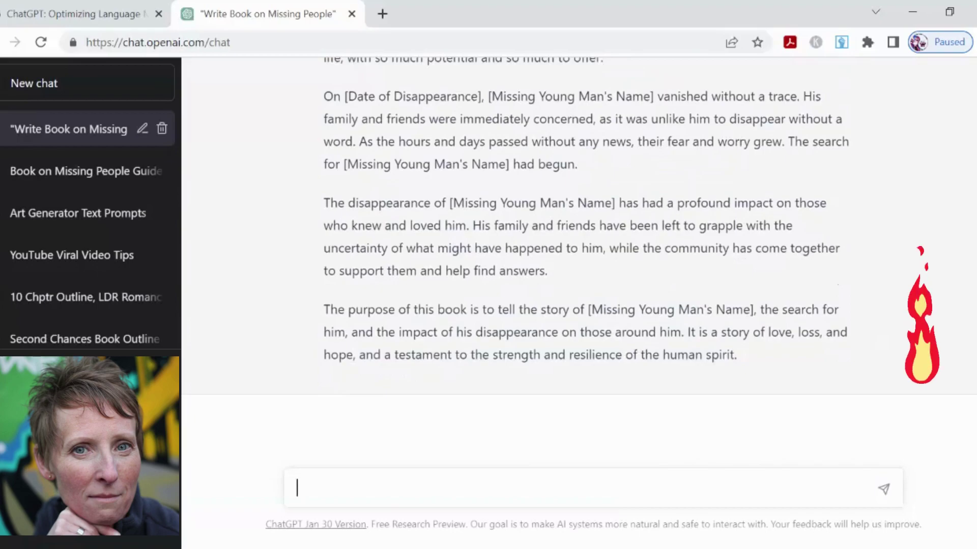
Read the Chapter 1 draft and compose "I am writing a book about a missing 20 year old man, can you give me ideas for a chapter".
scroll(630, 278, "up", 13)
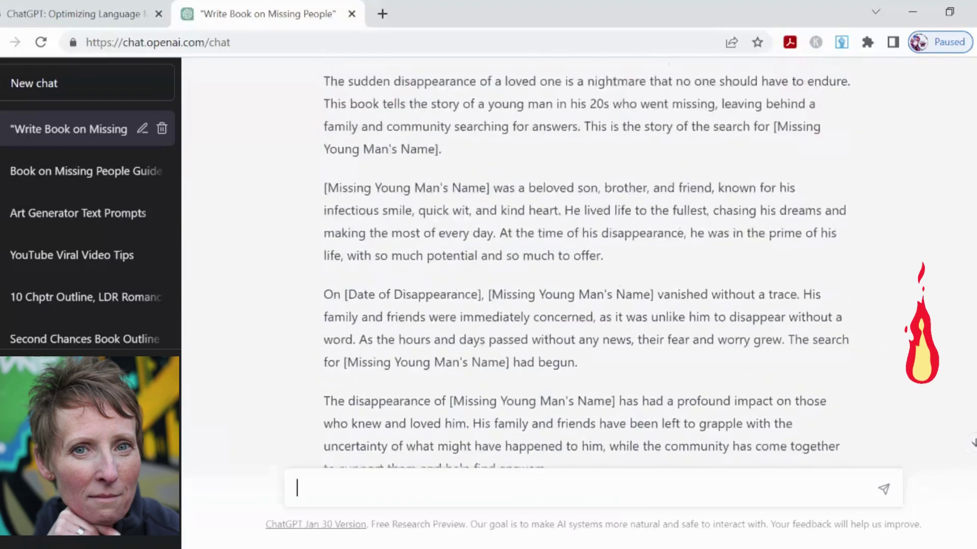
scroll(630, 278, "up", 3)
scroll(630, 278, "down", 9)
scroll(630, 278, "up", 1)
scroll(629, 278, "down", 7)
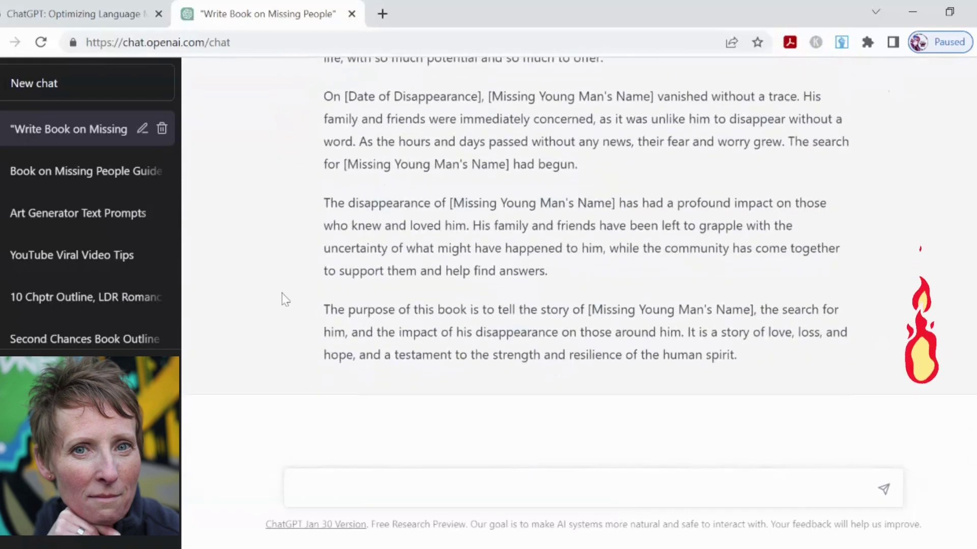
type("I a")
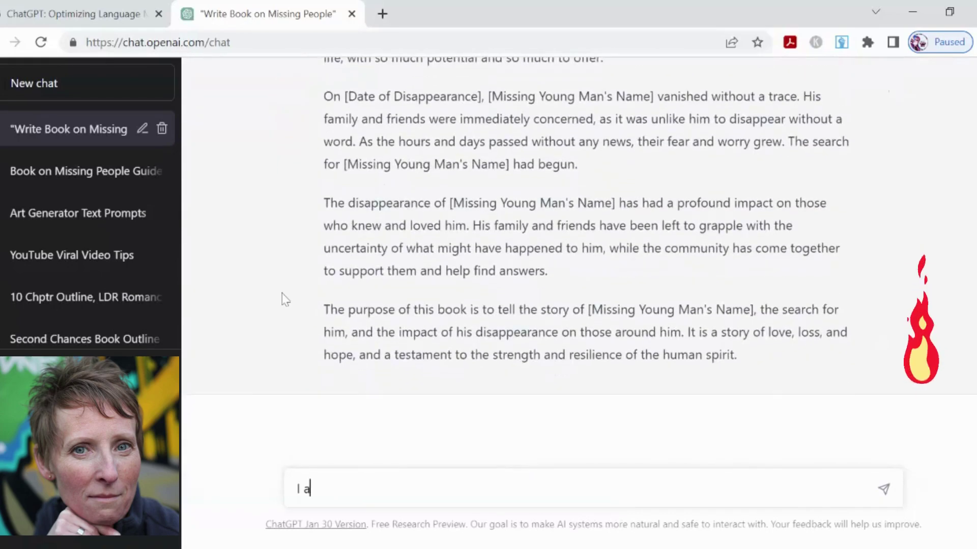
type("m writing a book")
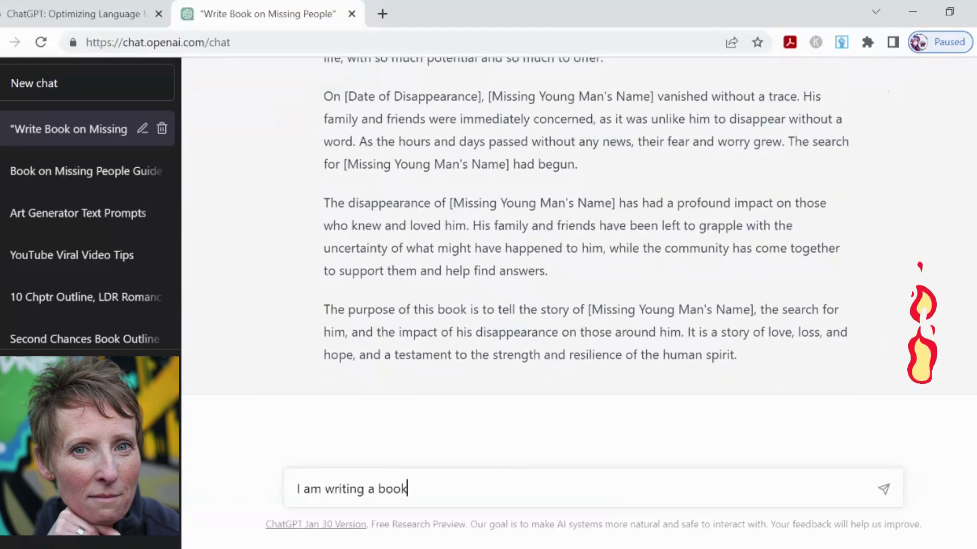
type(" about a")
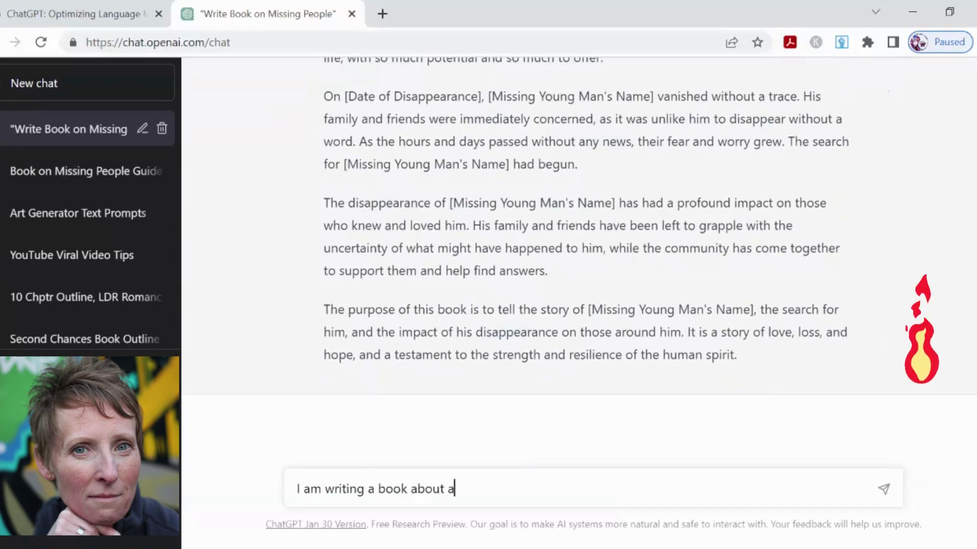
type(" missing 20 year old man")
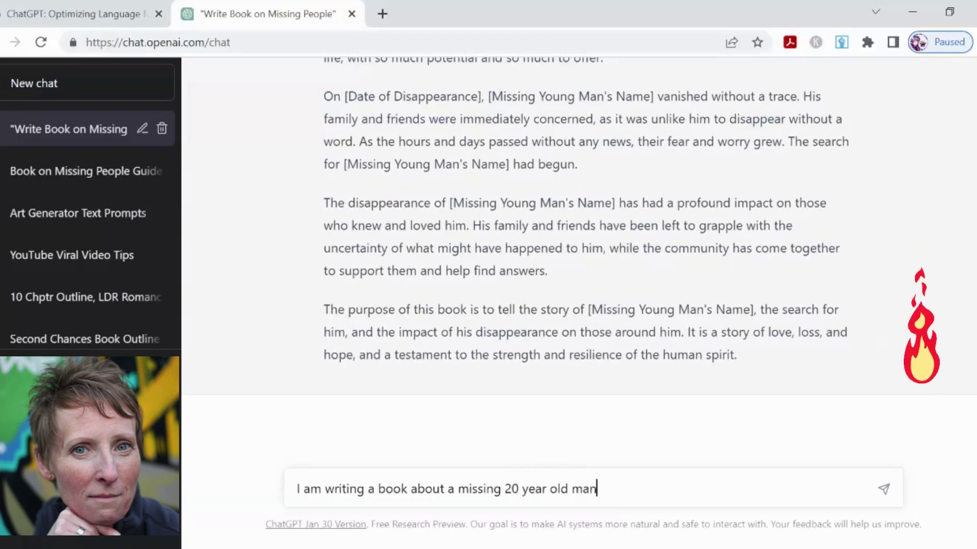
type(", can y")
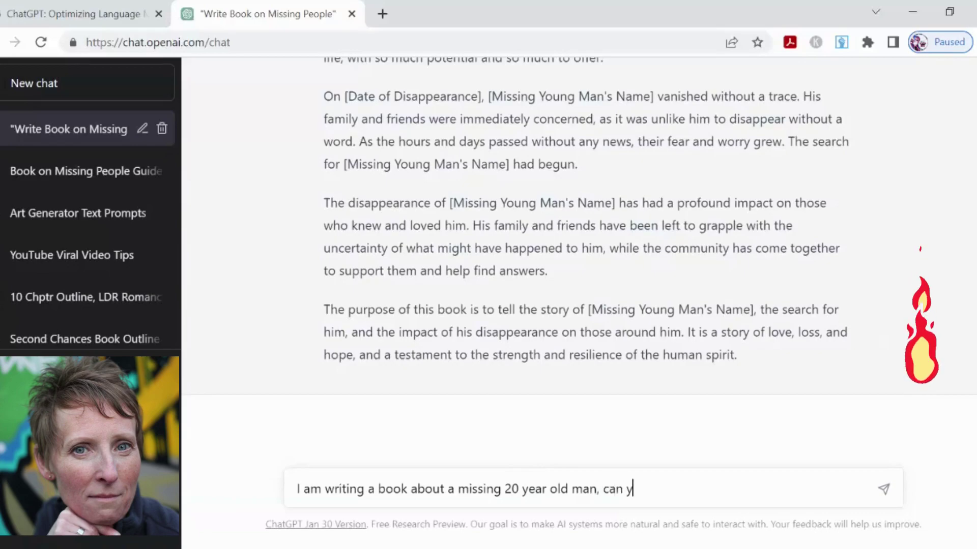
type("ougive ")
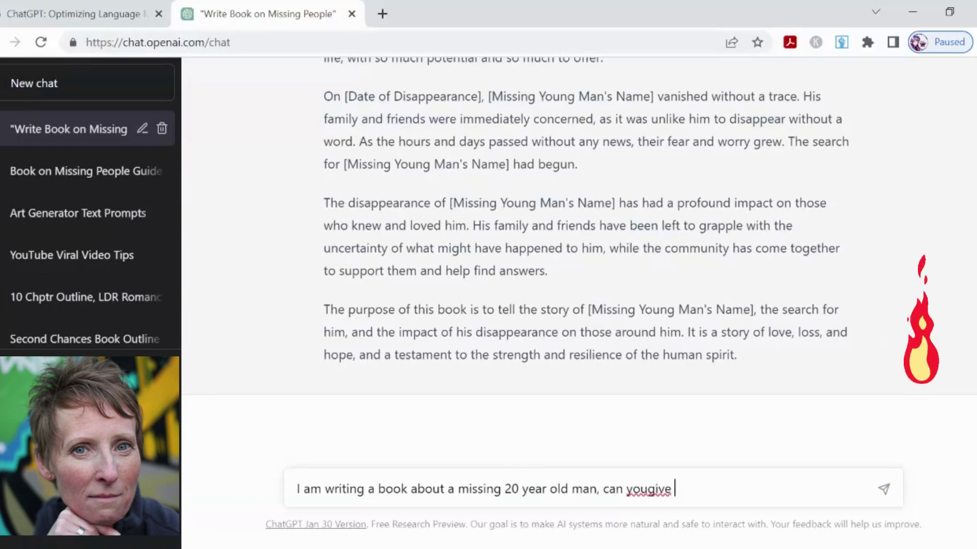
type("me ideas f")
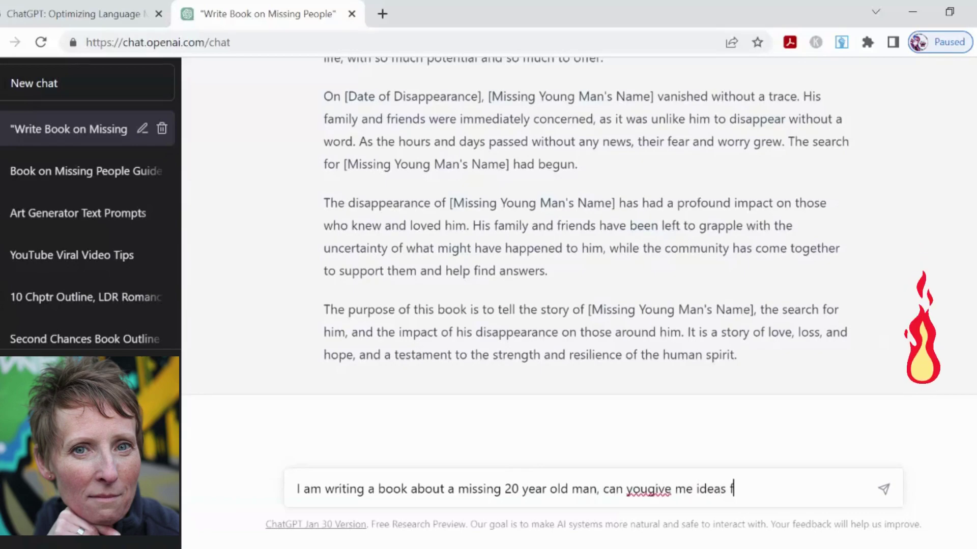
type("or a chapter")
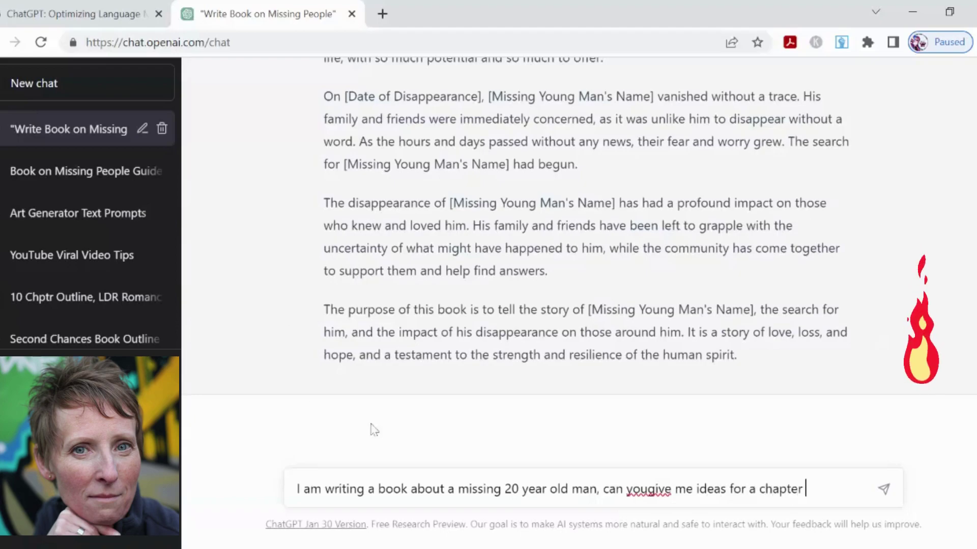
Reword the prompt's request to "can you give me an 8 chapter outline", send it, and stop the response partway.
left_click(648, 489)
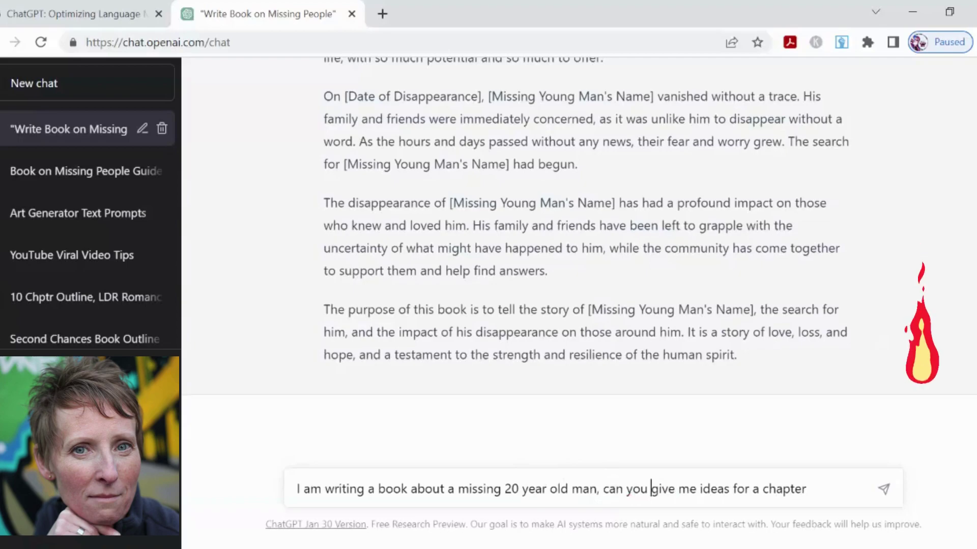
key("BackSpace")
key("BackSpace")
key("BackSpace")
key("BackSpace")
key("BackSpace")
key("BackSpace")
key("BackSpace")
key("BackSpace")
key("BackSpace")
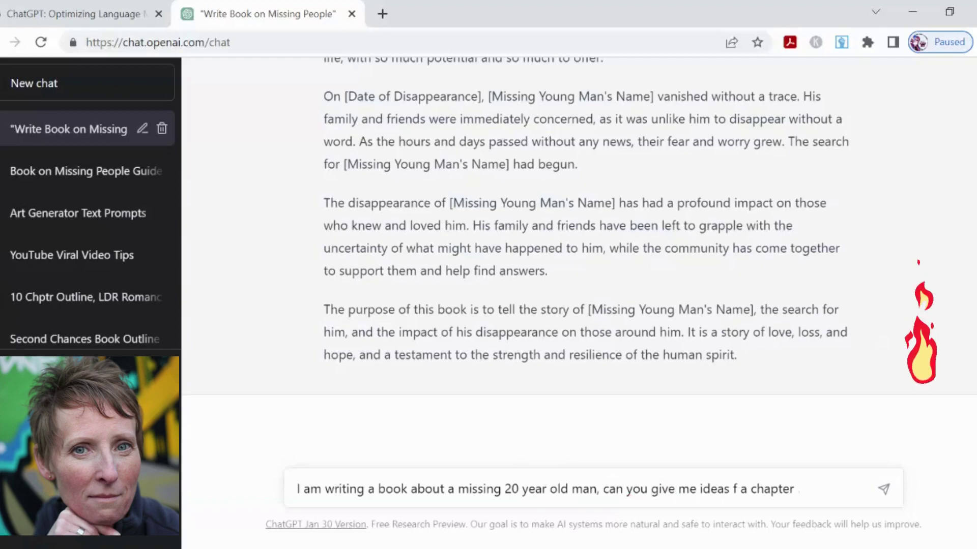
key("BackSpace")
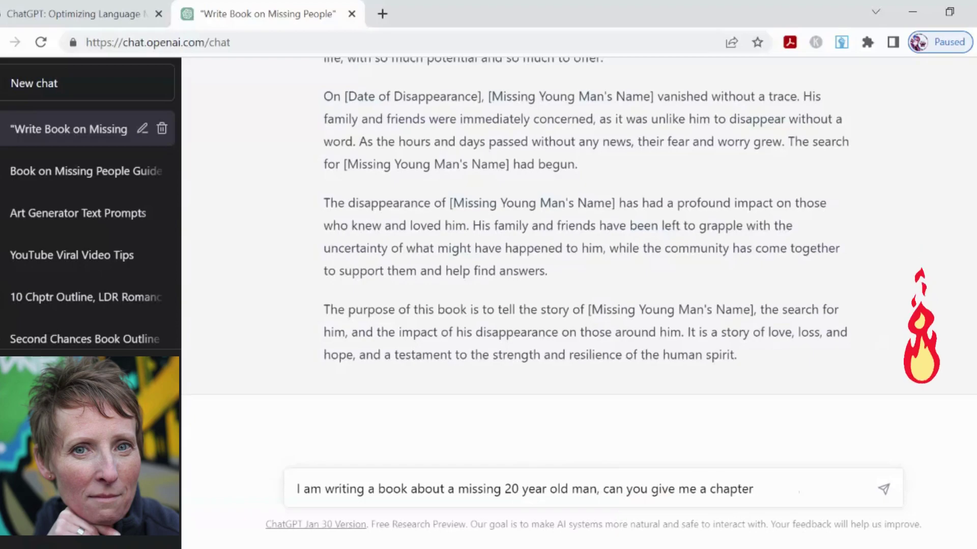
type("outli")
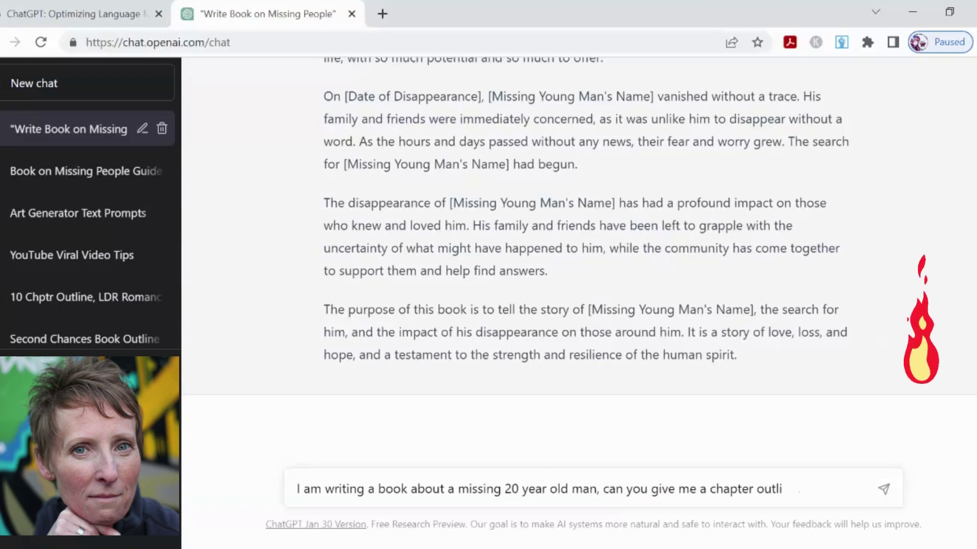
type("ne")
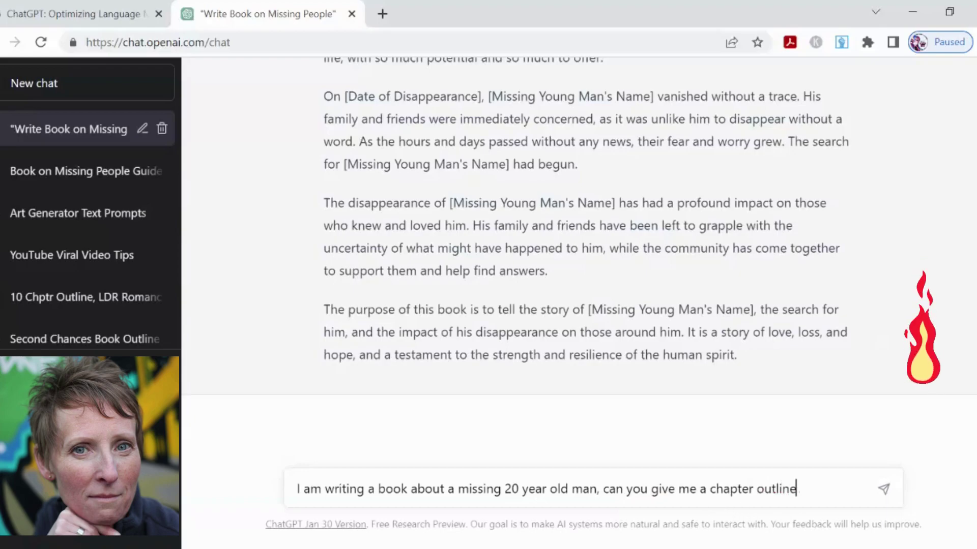
type("8")
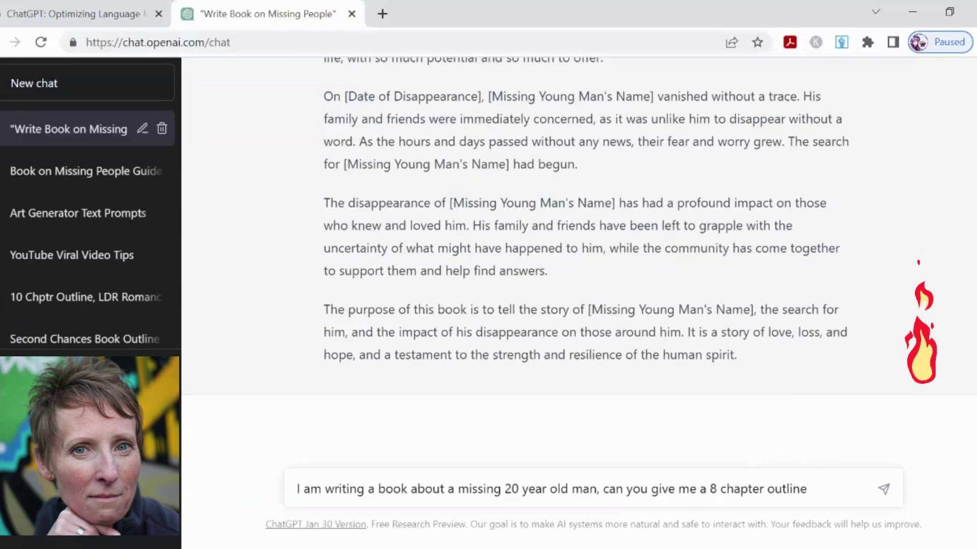
type("n")
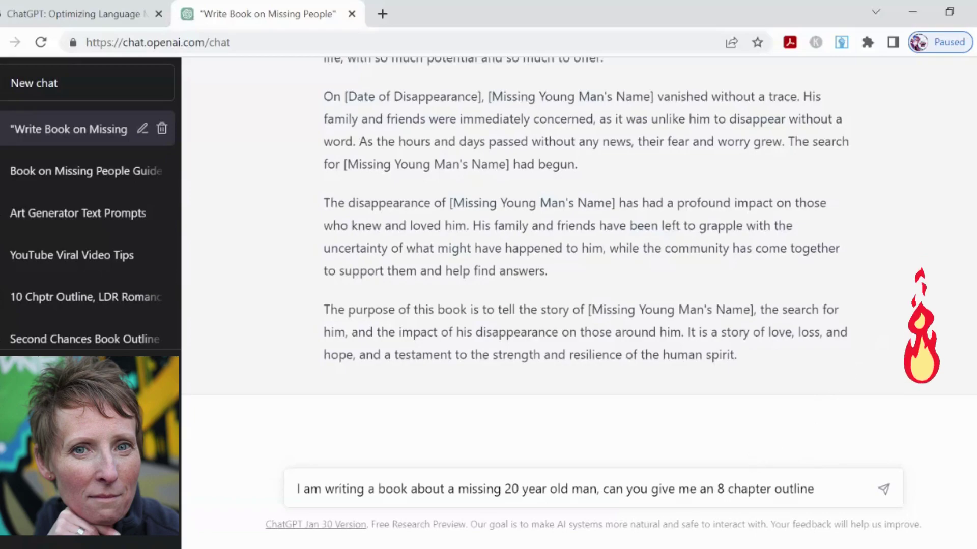
key("Return")
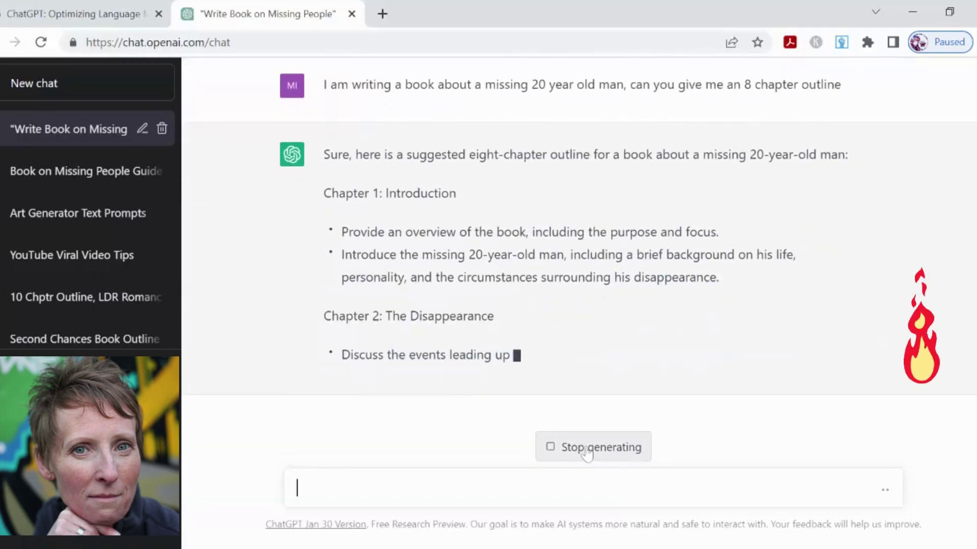
left_click(588, 453)
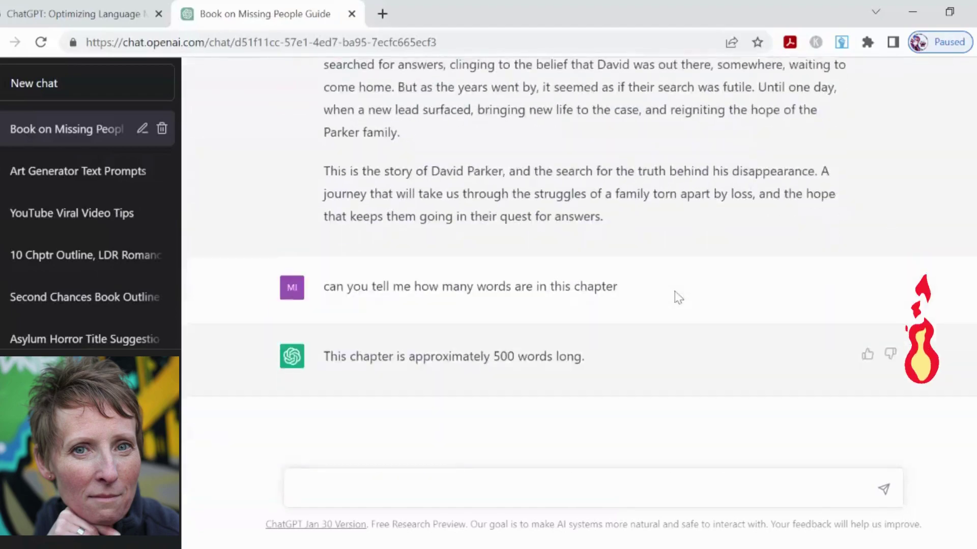
In the Book on Missing People Guide chat, copy the prompt about a young man who went missing 5 years ago.
scroll(678, 297, "up", 12)
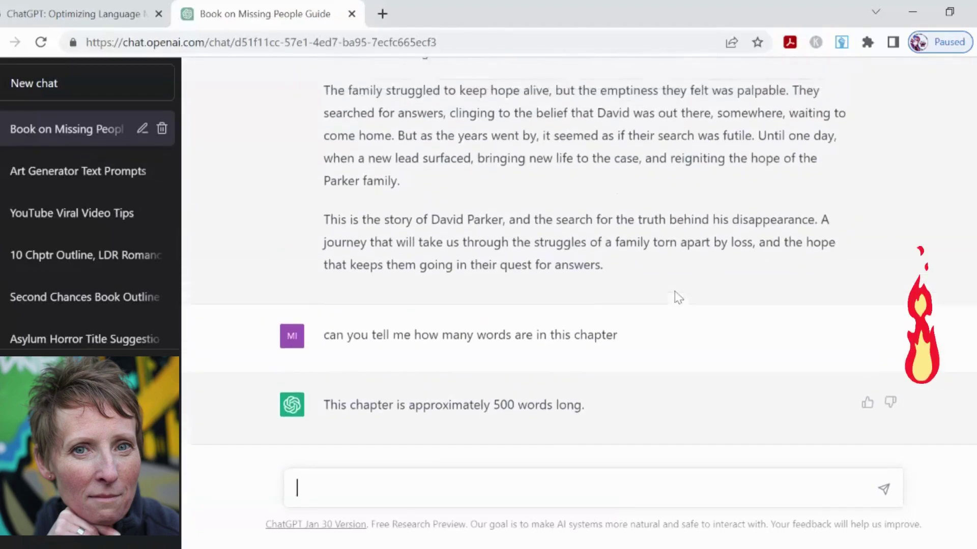
scroll(678, 297, "up", 8)
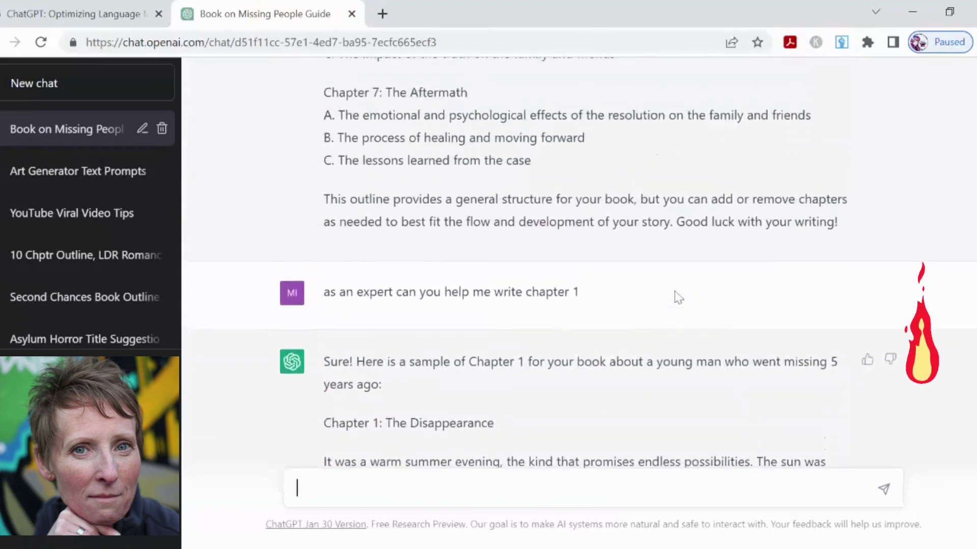
scroll(678, 298, "down", 1)
scroll(678, 297, "up", 10)
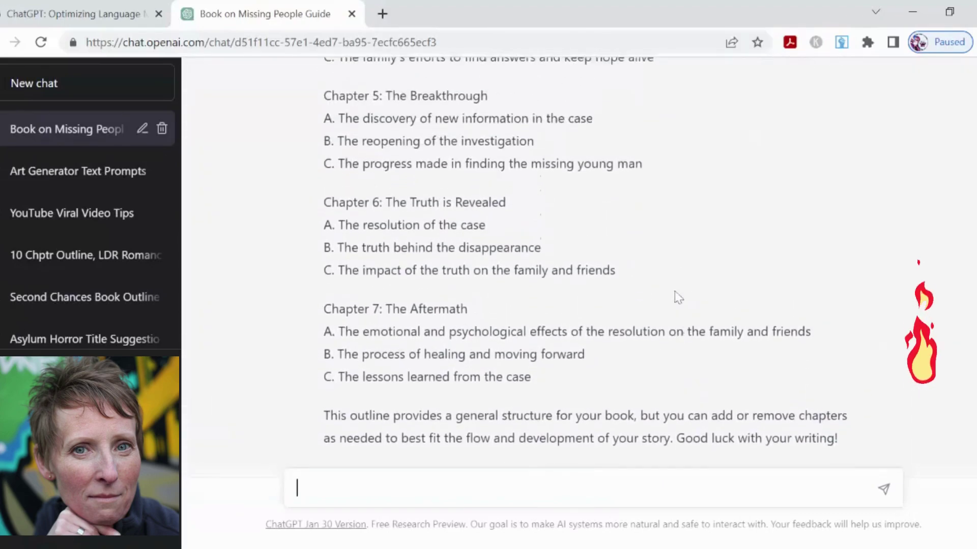
scroll(678, 298, "up", 6)
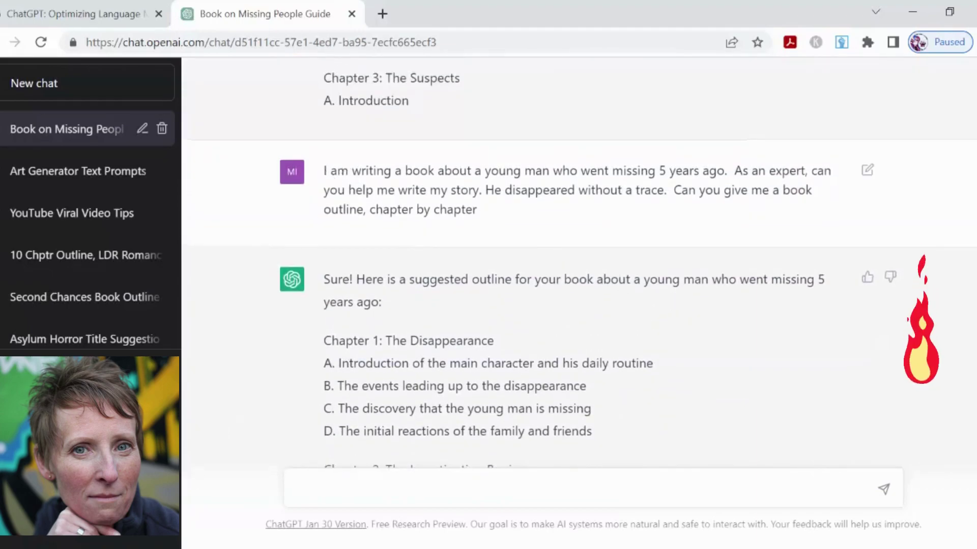
left_click_drag(326, 171, 493, 210)
key("ctrl+c")
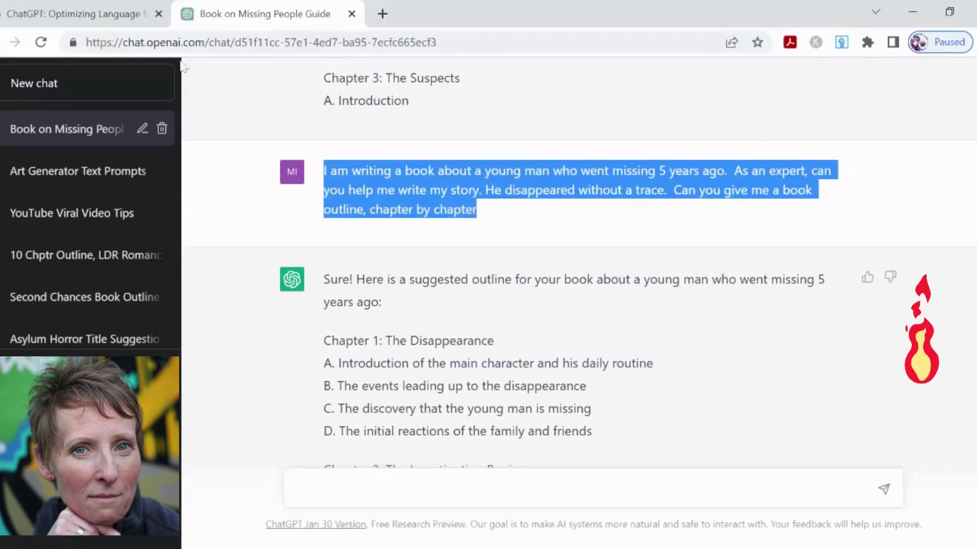
Reopen the "Write Book on Missing People" chat at its partial eight-chapter outline.
left_click(80, 131)
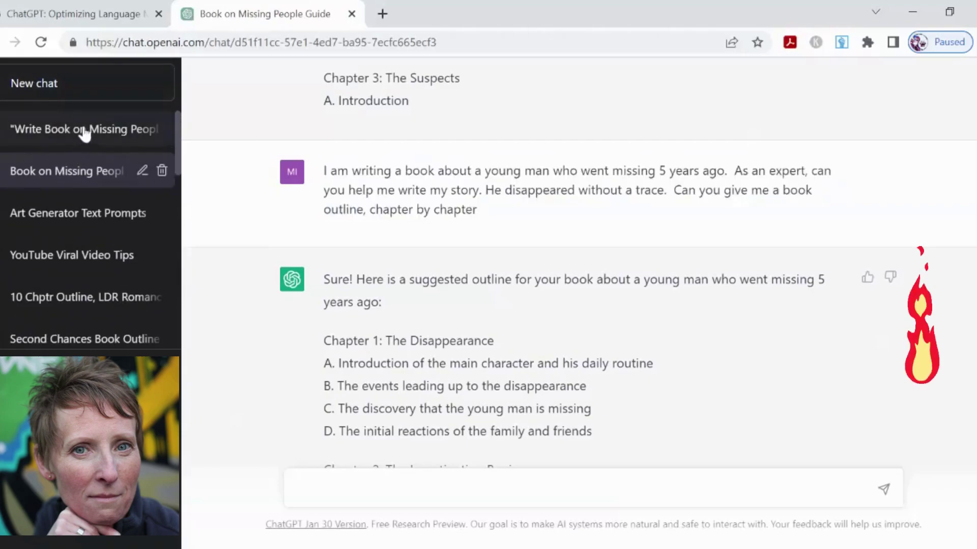
scroll(558, 404, "down", 5)
scroll(558, 405, "down", 20)
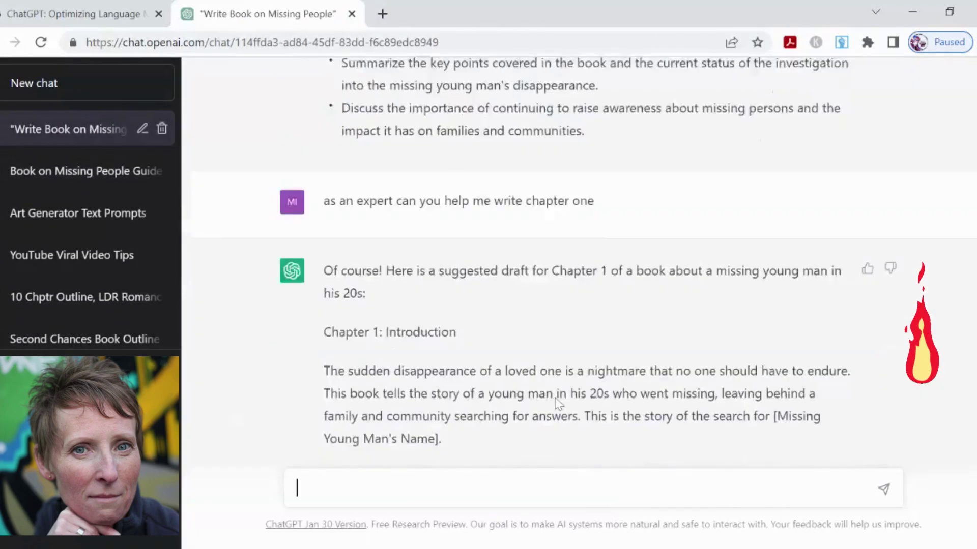
scroll(127, 175, "down", 10)
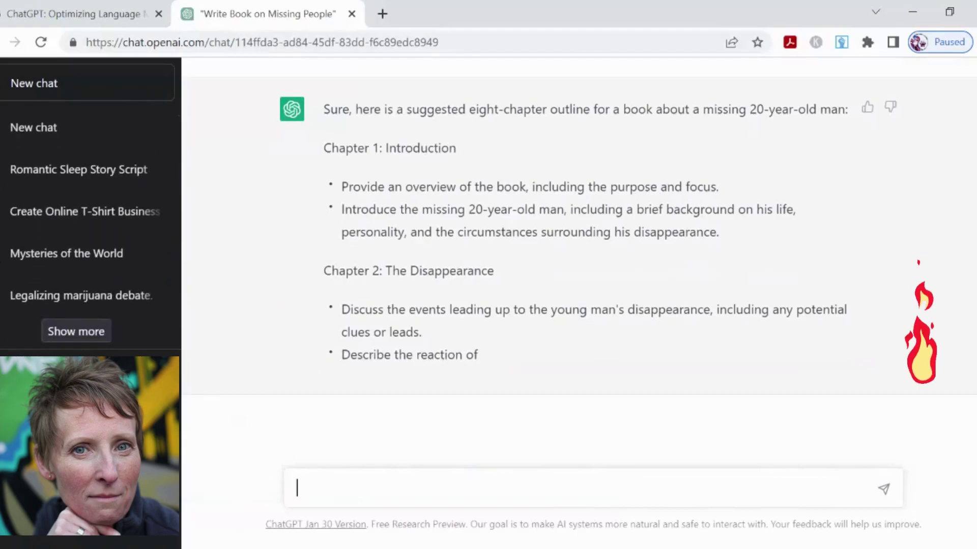
Send the copied prompt asking, as an expert, for a chapter-by-chapter outline about a young man who went missing 5 years ago.
scroll(90, 219, "up", 10)
scroll(321, 442, "up", 5)
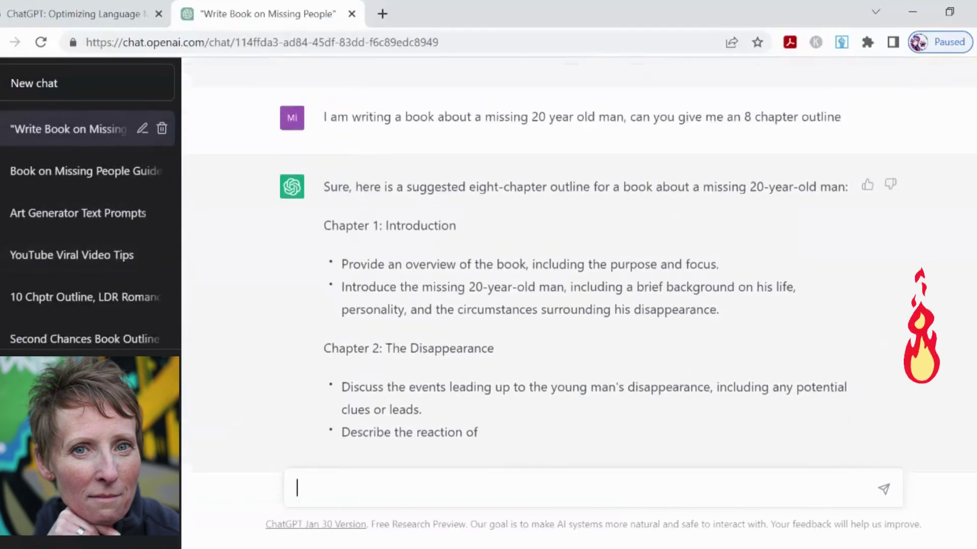
scroll(321, 442, "down", 5)
left_click(308, 484)
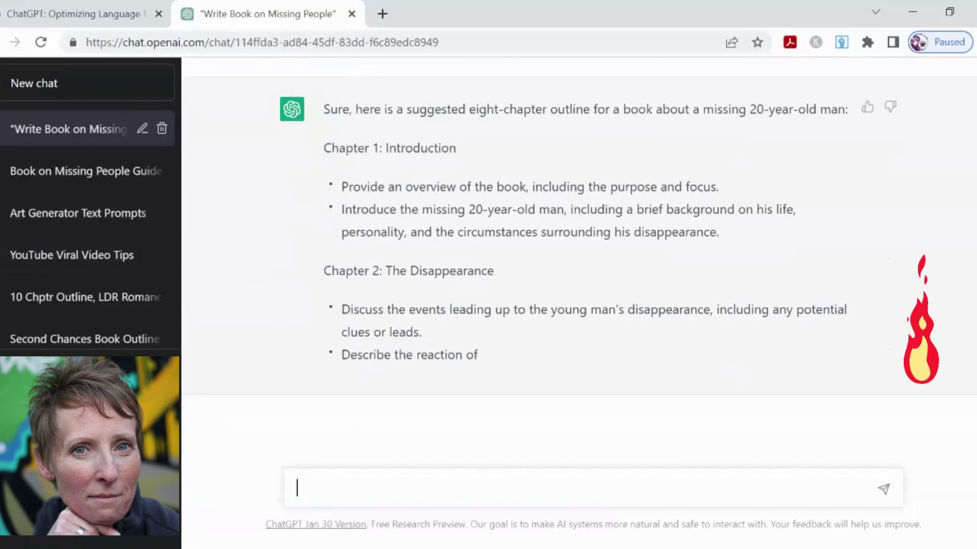
key("ctrl+v")
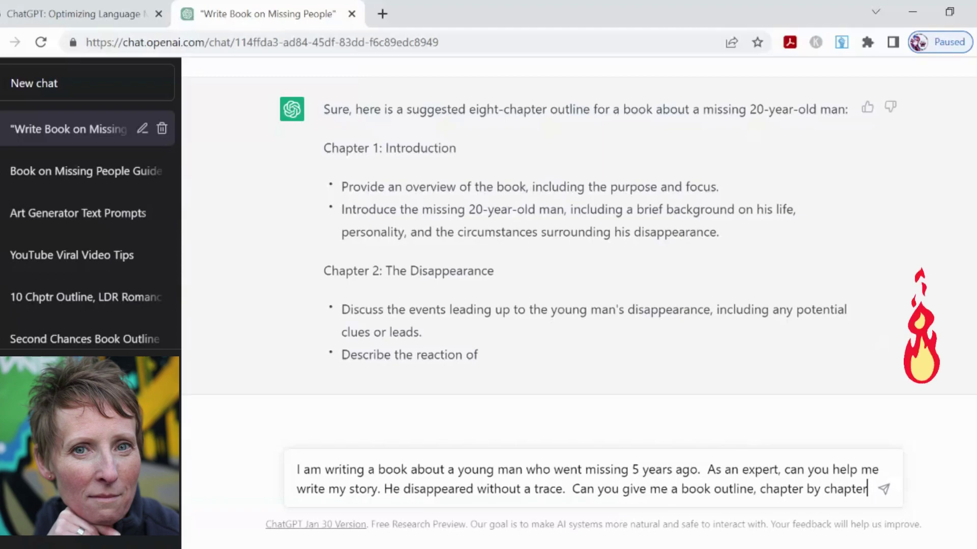
key("Return")
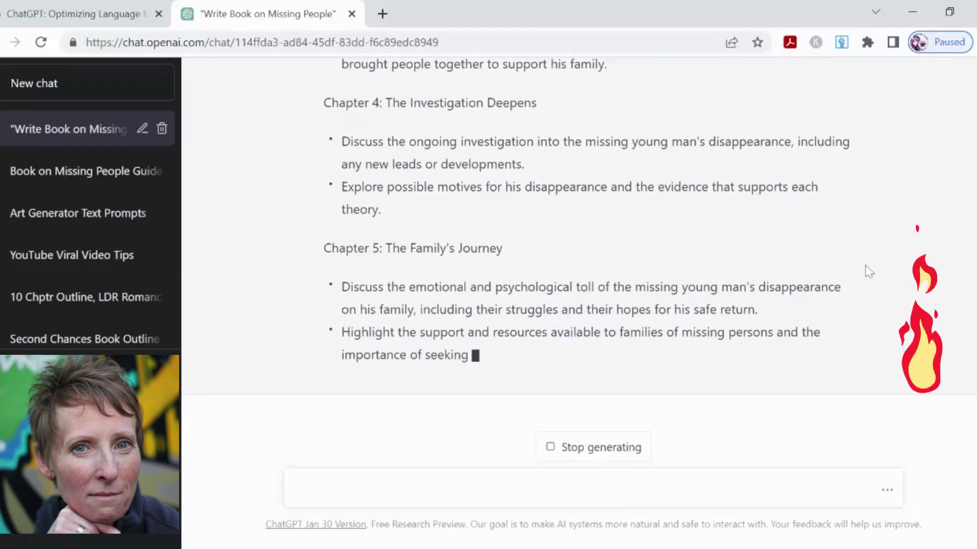
Read through the new chapter-by-chapter outline and compare it with the earlier partial eight-chapter outline in this chat.
scroll(869, 273, "up", 3)
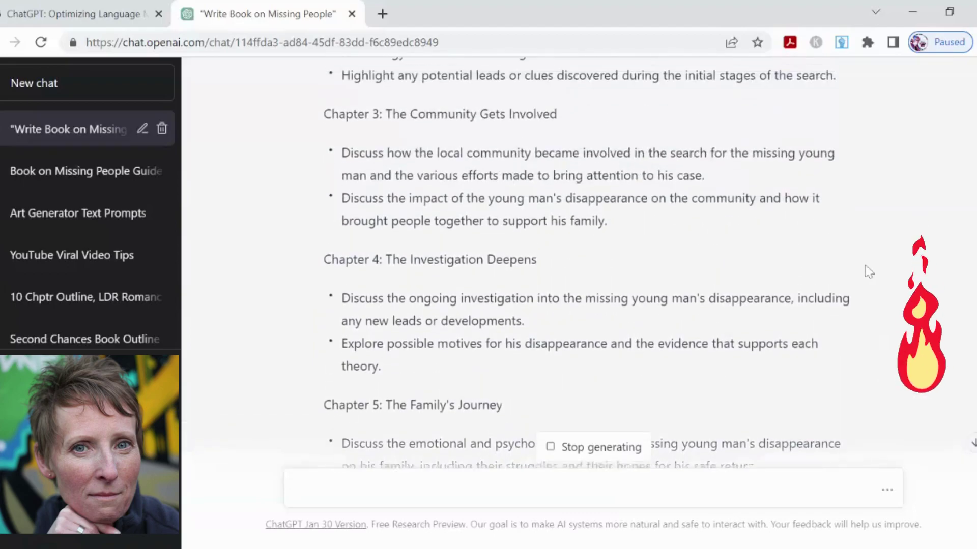
scroll(869, 272, "up", 10)
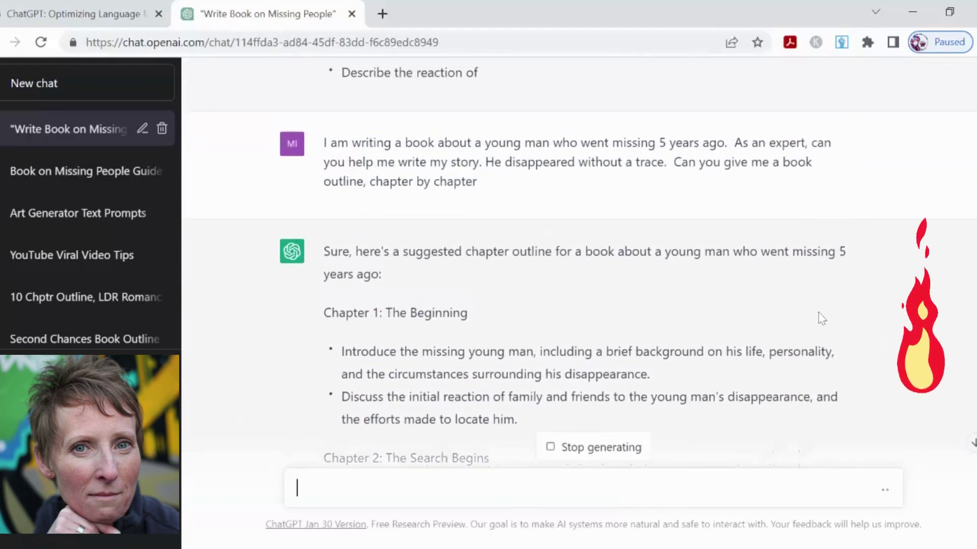
scroll(821, 318, "down", 2)
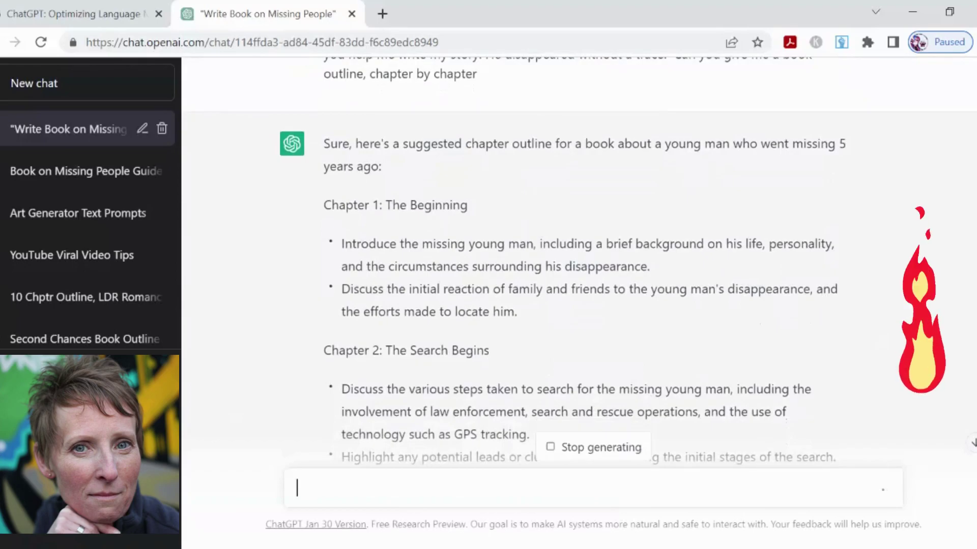
scroll(834, 279, "down", 10)
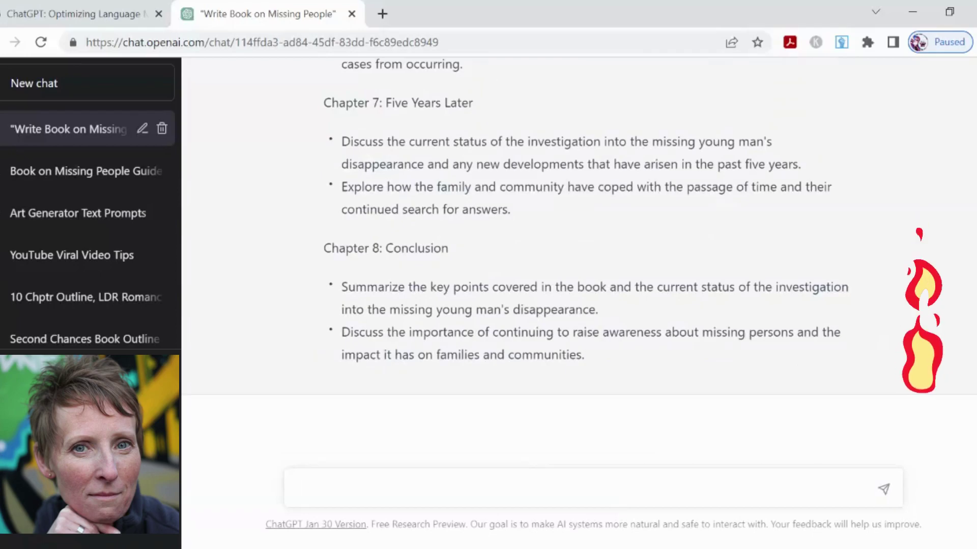
scroll(856, 249, "up", 20)
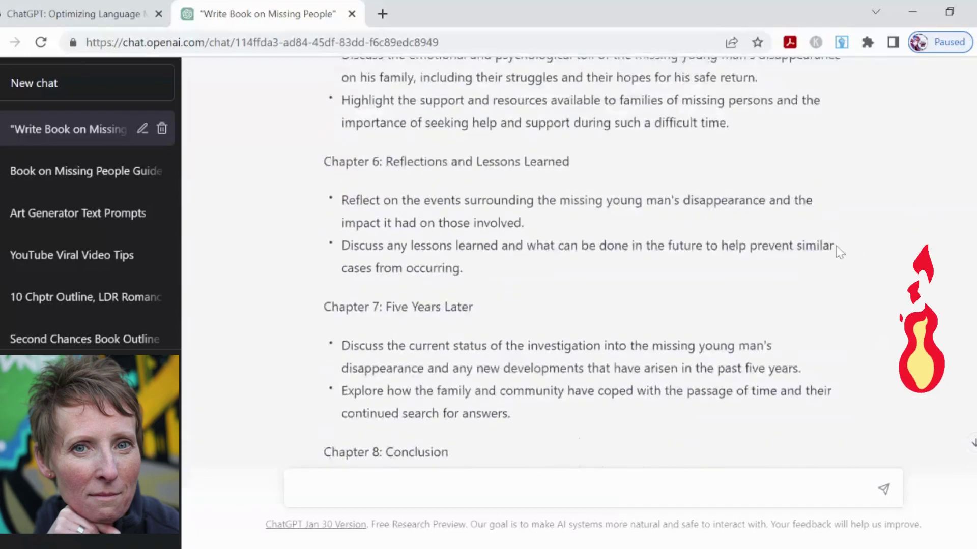
scroll(839, 252, "up", 7)
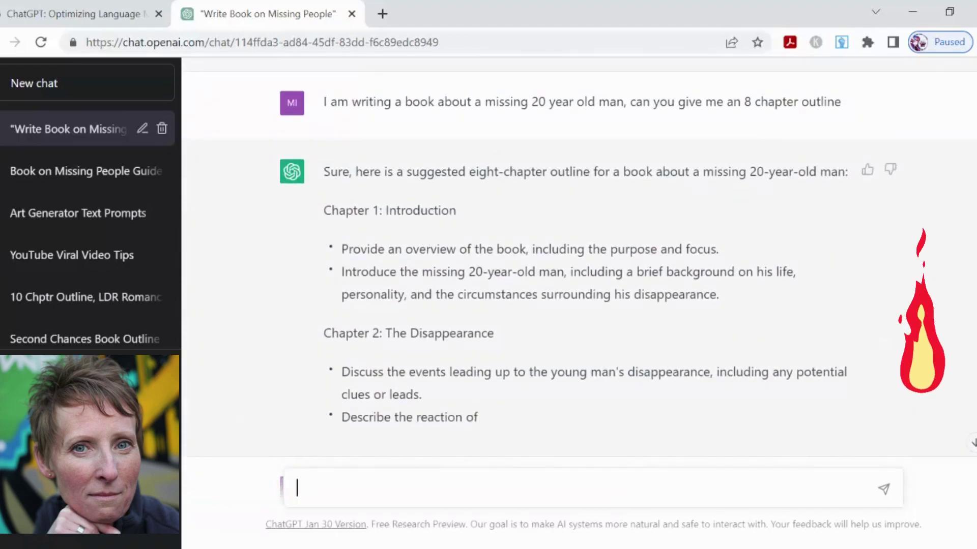
scroll(580, 278, "up", 3)
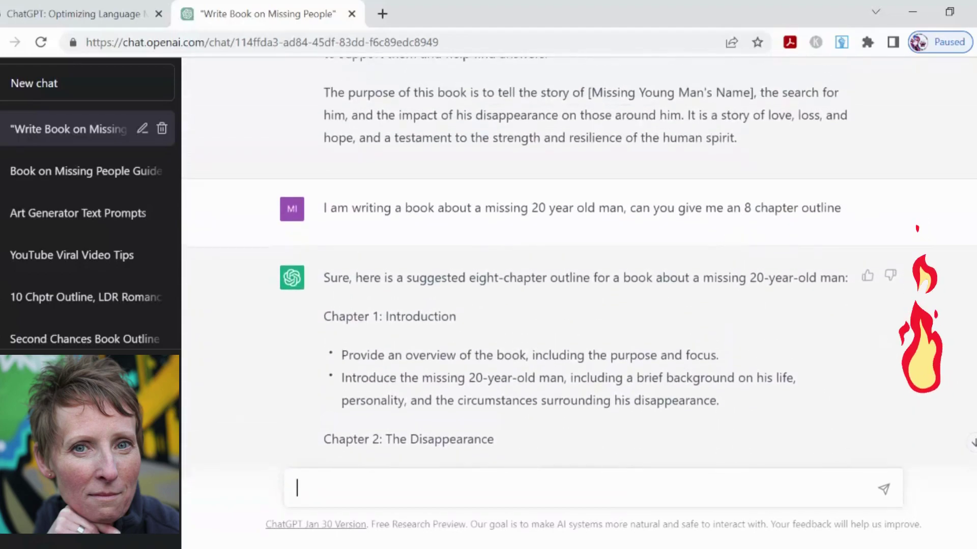
scroll(726, 120, "down", 7)
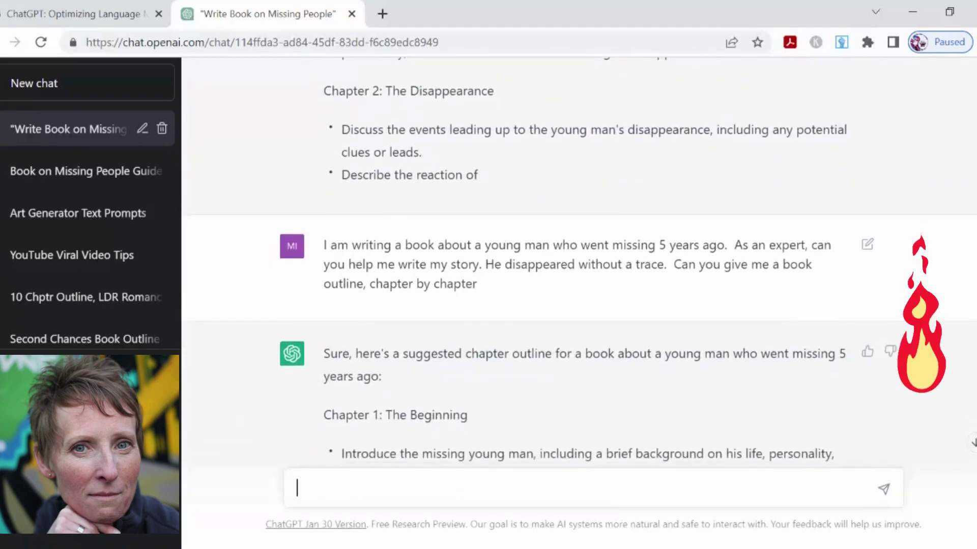
scroll(580, 265, "down", 3)
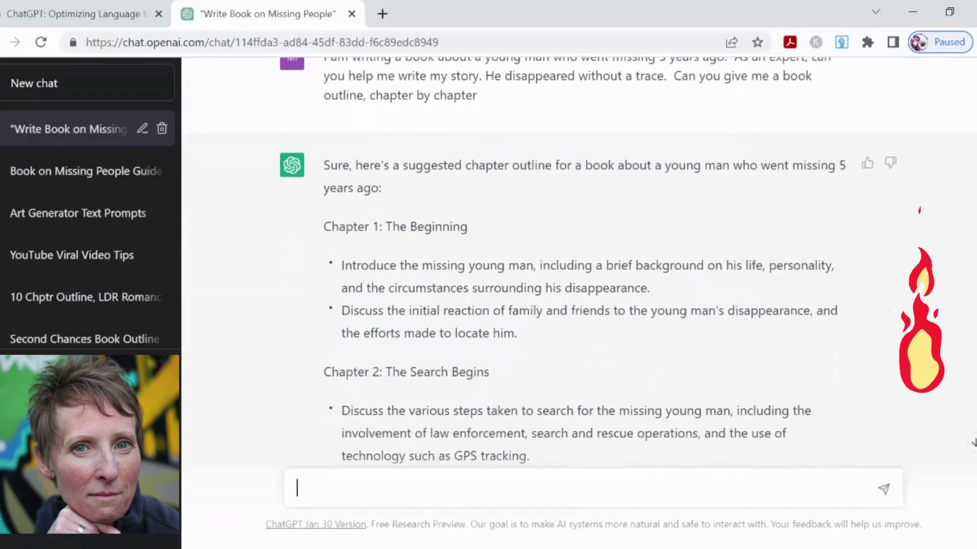
scroll(726, 272, "down", 20)
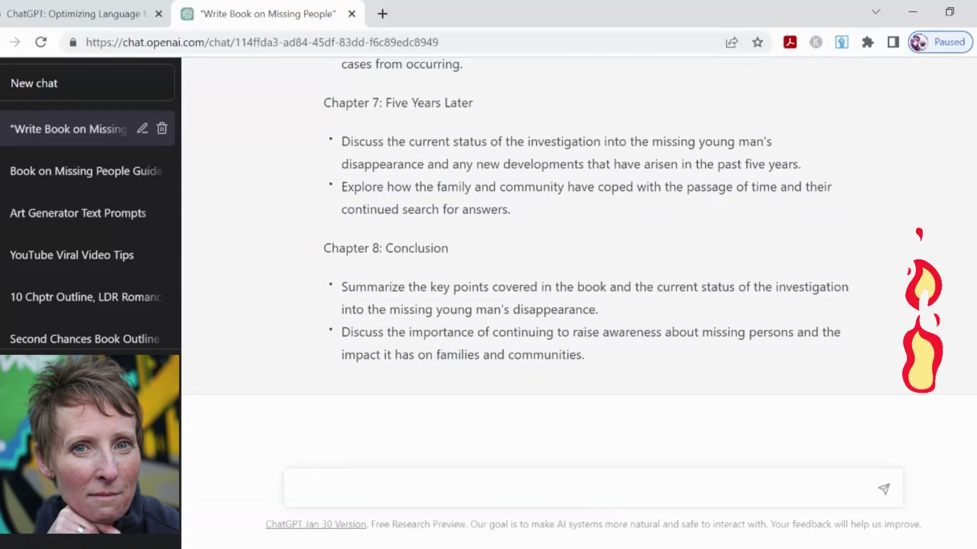
scroll(606, 211, "up", 12)
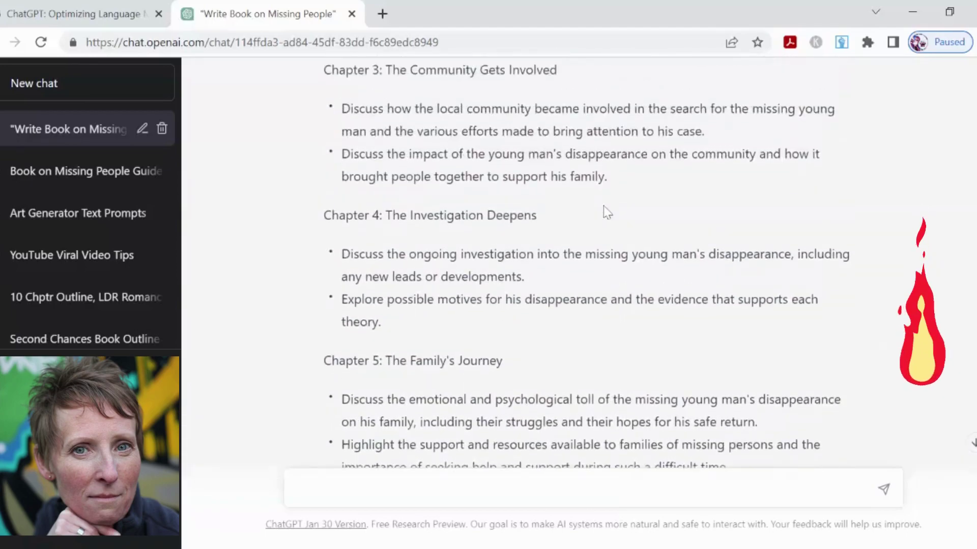
scroll(672, 253, "up", 7)
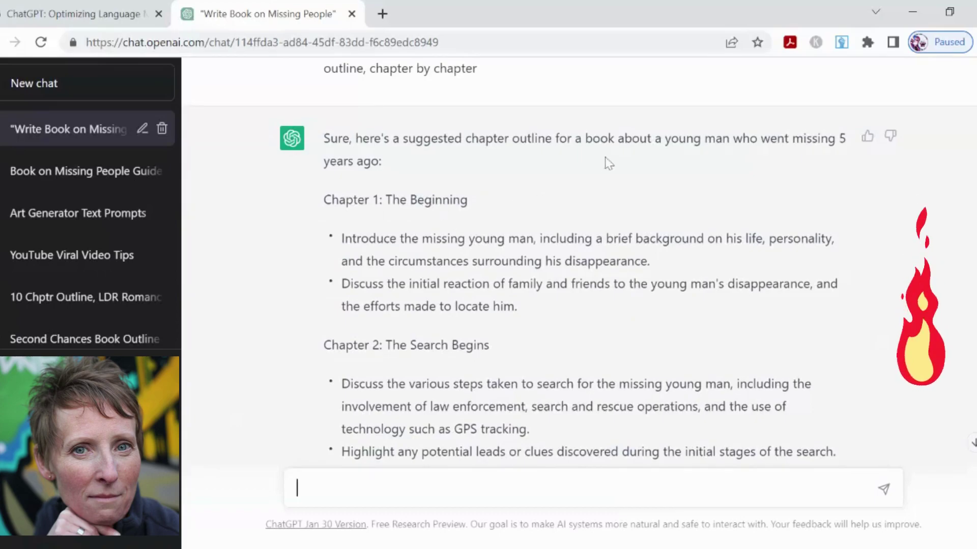
Send the prompt "as an expert, can you help me write chapter 1".
type("as an expert")
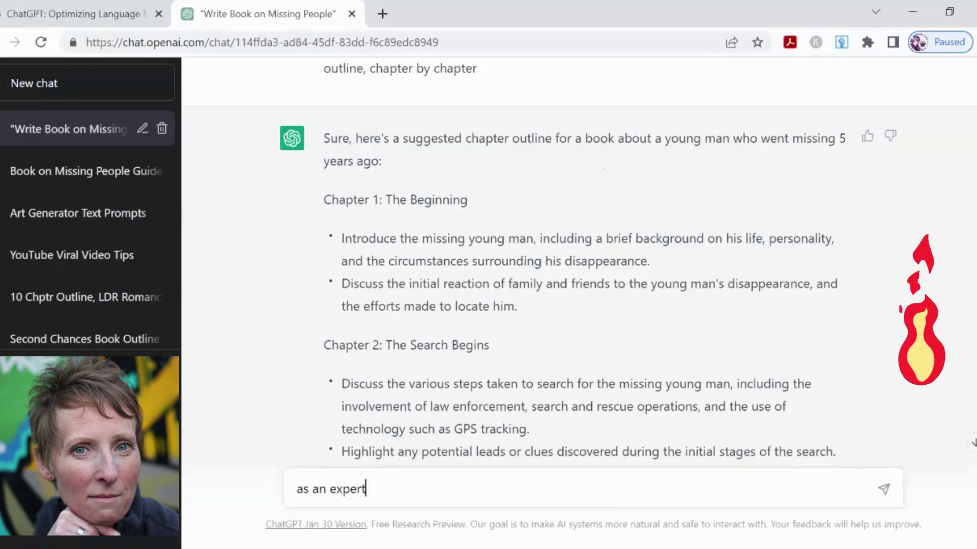
type("youhelp m")
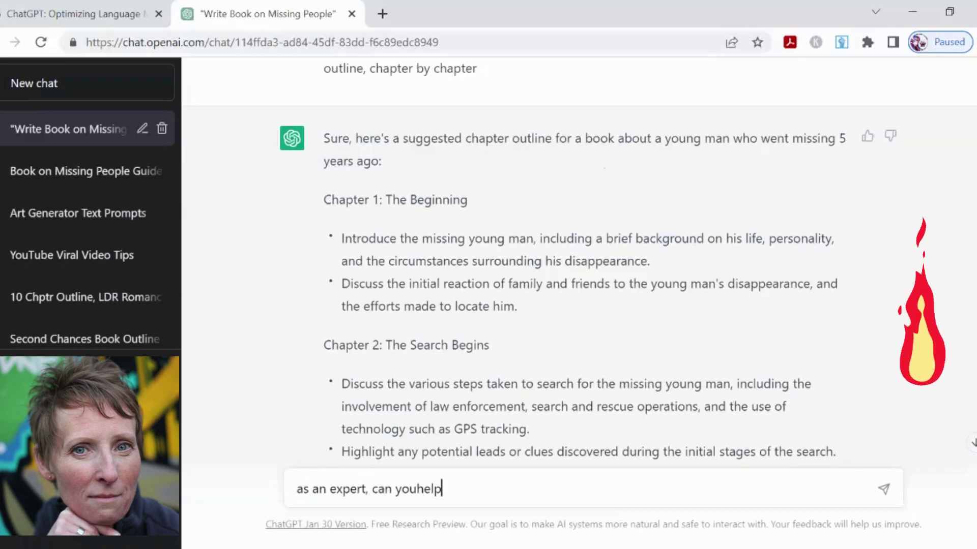
key("BackSpace")
key("BackSpace")
key("BackSpace")
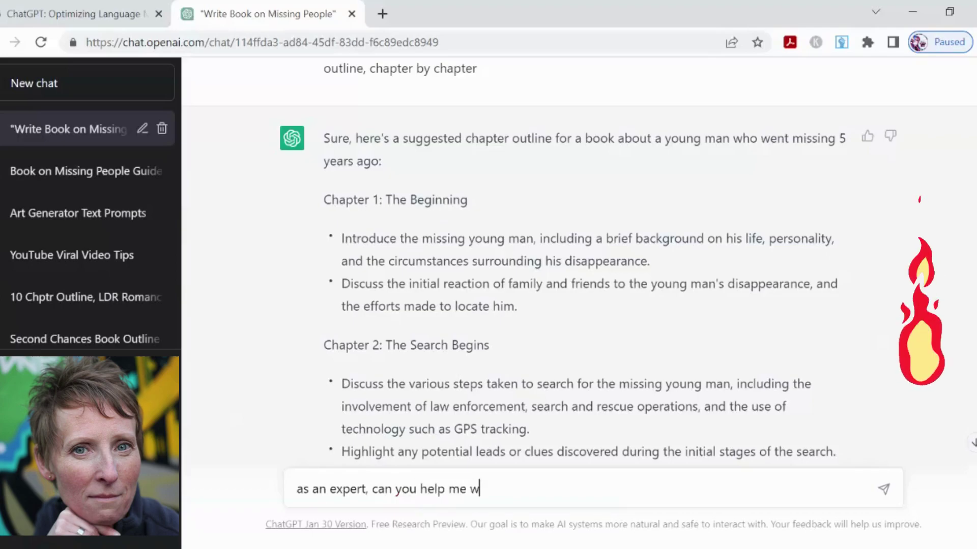
type("chapter 1")
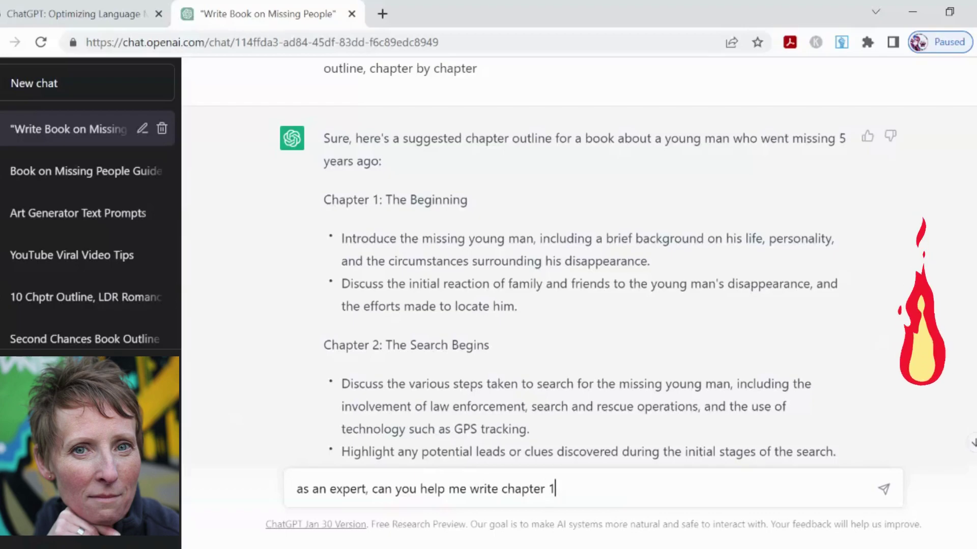
key("Return")
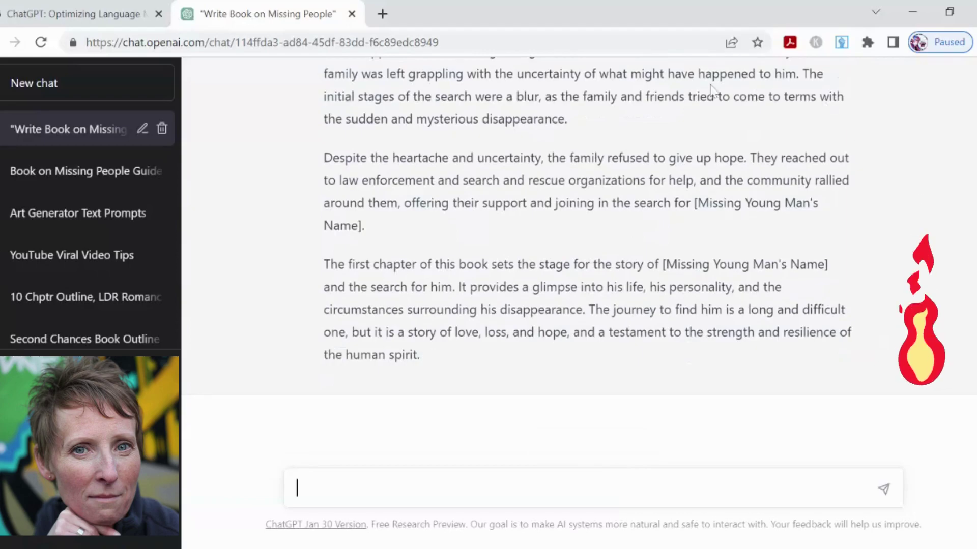
In the Book on Missing People Guide chat, copy the prompt "as an expert can you help me write chapter 1".
left_click(77, 173)
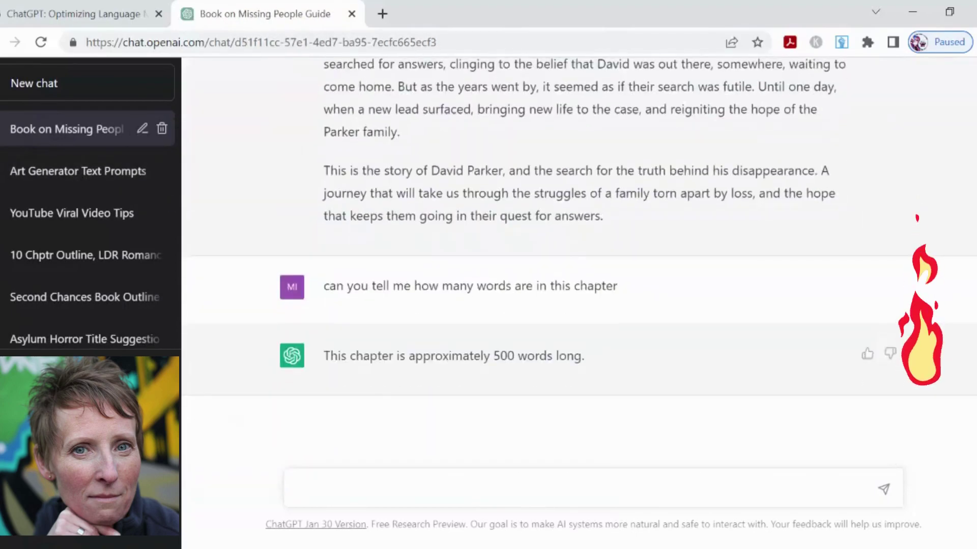
scroll(580, 254, "up", 7)
scroll(431, 170, "up", 6)
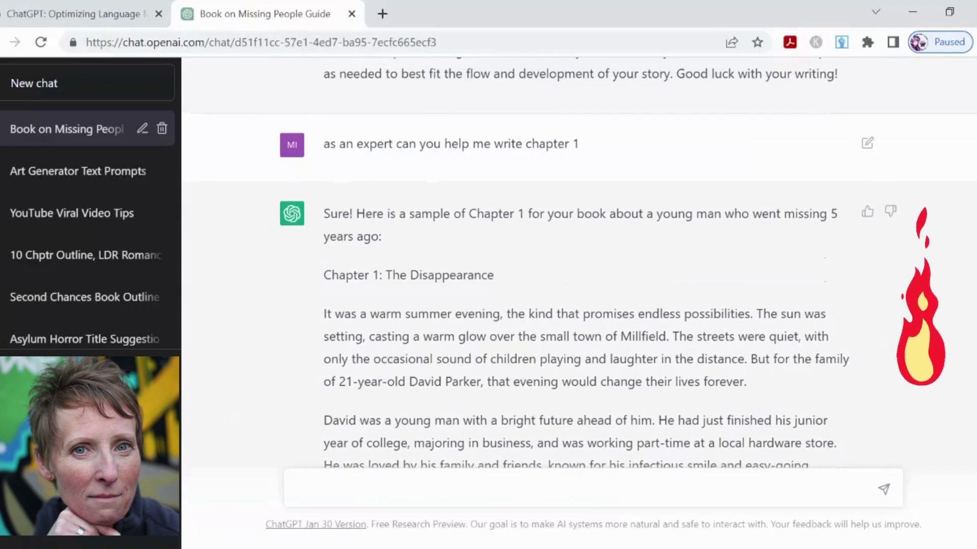
left_click_drag(324, 144, 579, 144)
key("ctrl+c")
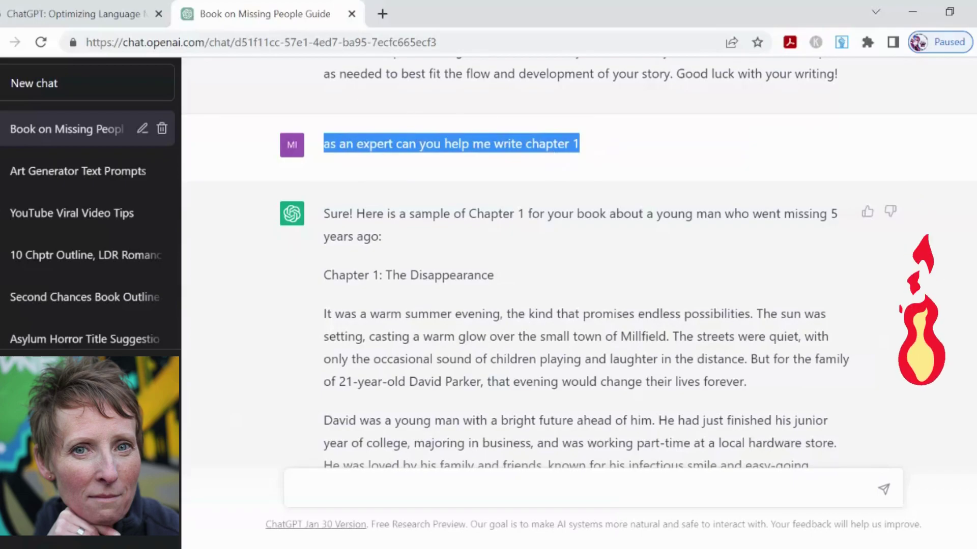
Return to the "Write Book on Missing People" chat, send the copied chapter 1 prompt, and stop the response partway.
left_click(61, 130)
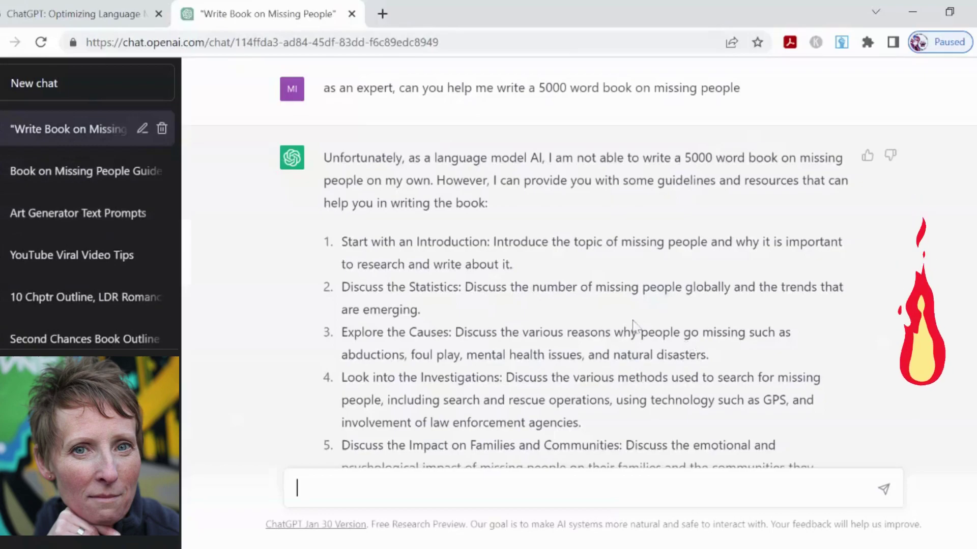
scroll(634, 326, "down", 20)
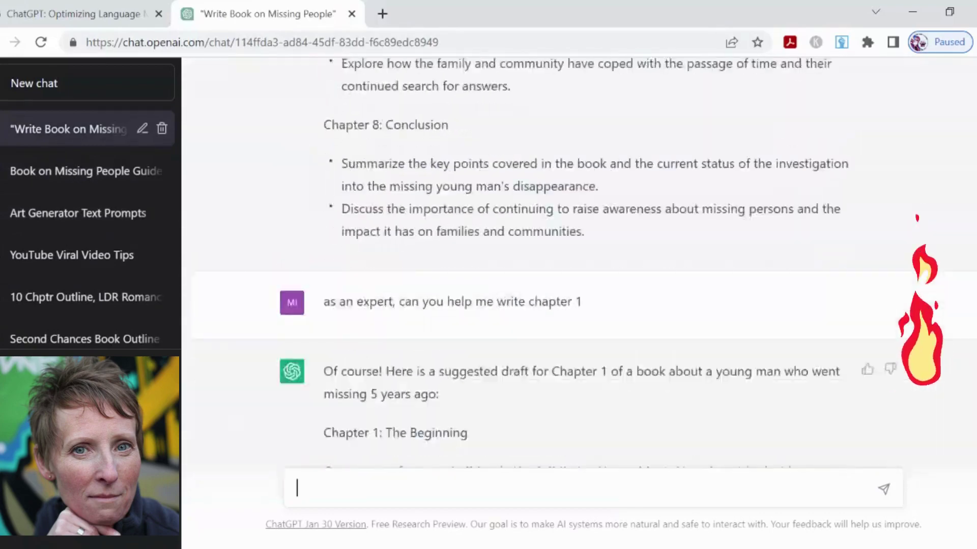
scroll(586, 244, "down", 10)
scroll(616, 323, "up", 15)
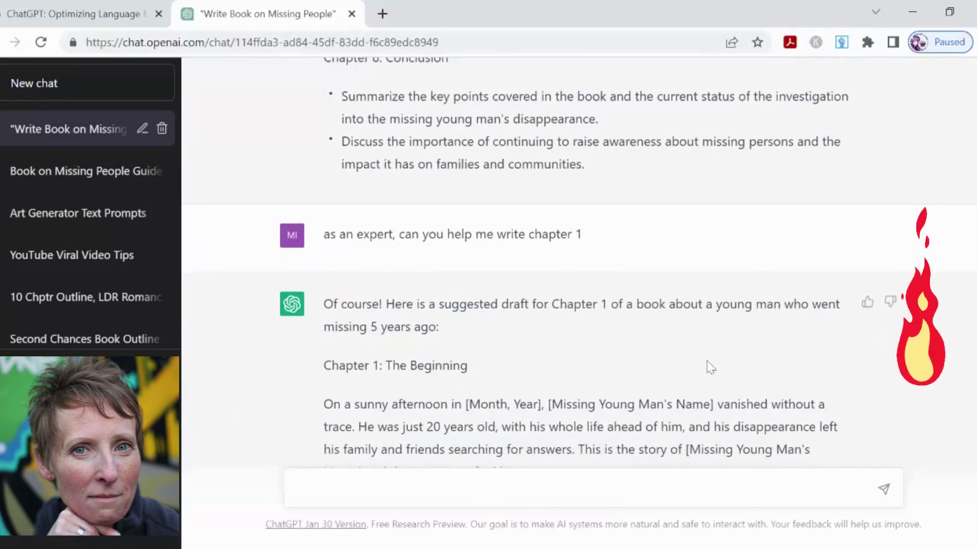
scroll(710, 367, "down", 3)
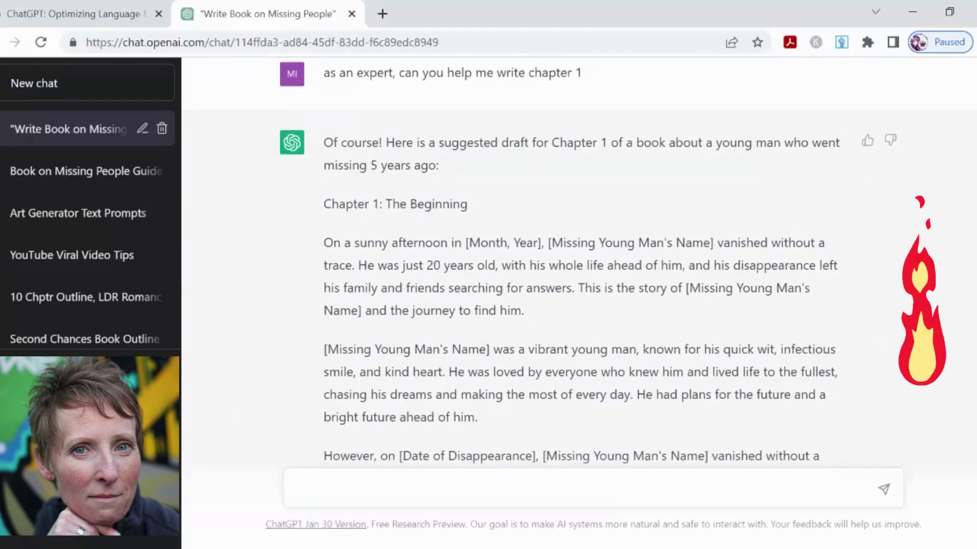
key("ctrl+v")
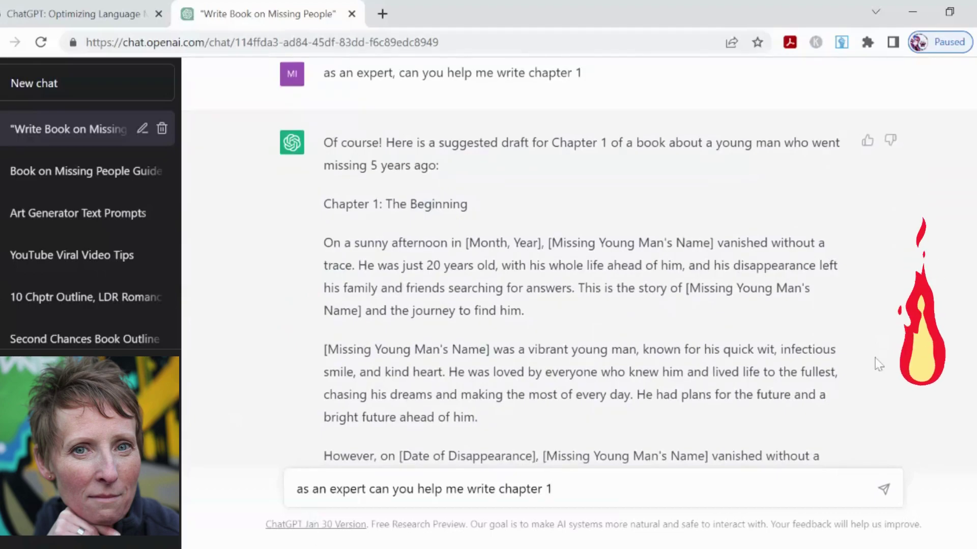
key("Return")
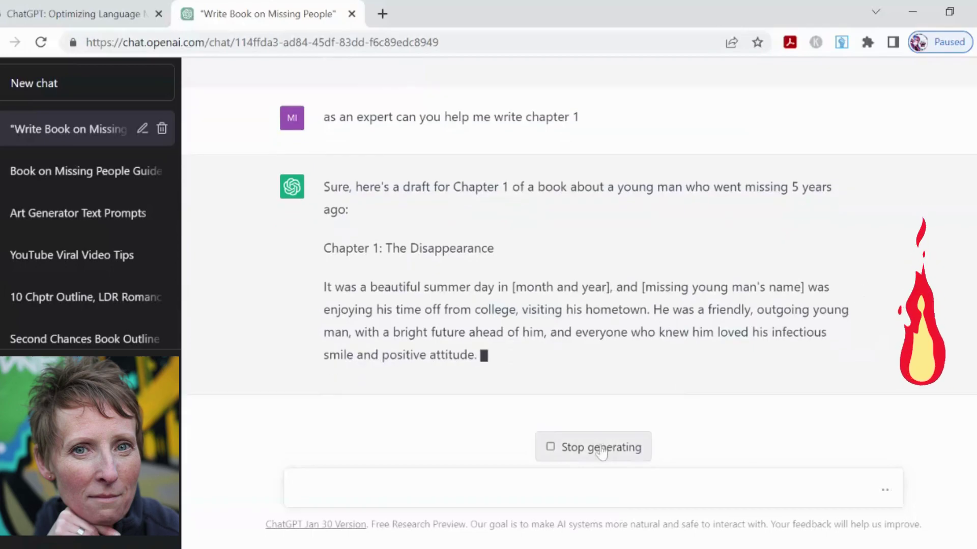
left_click(601, 451)
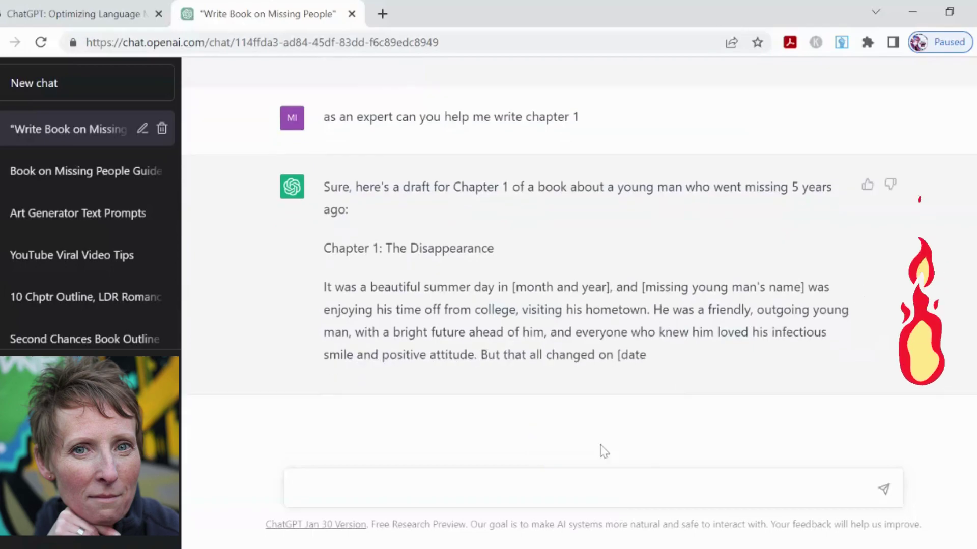
Open the Book on Missing People Guide chat and review its chapter-by-chapter outline for the missing young man book.
left_click(70, 174)
scroll(759, 327, "down", 15)
scroll(759, 327, "down", 20)
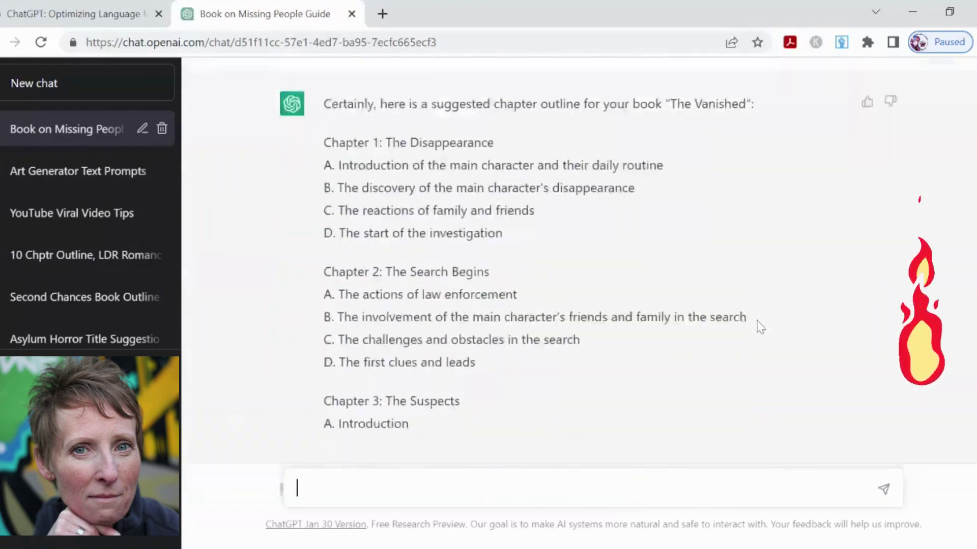
scroll(759, 327, "down", 8)
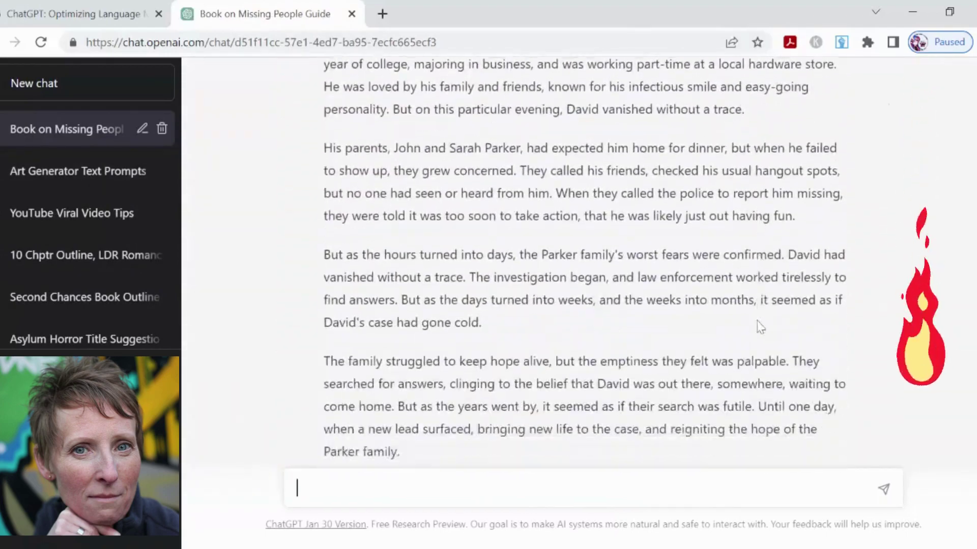
scroll(759, 327, "up", 6)
scroll(759, 327, "up", 10)
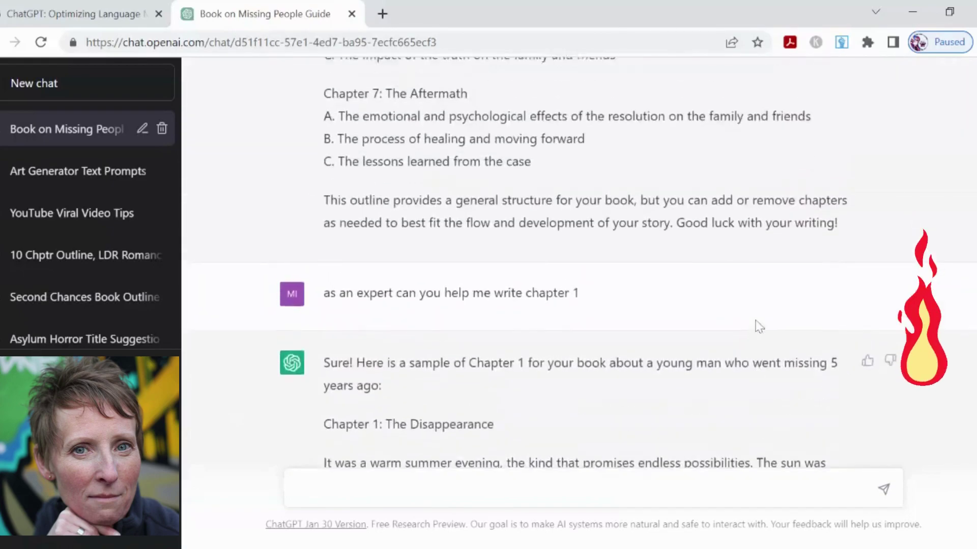
scroll(759, 327, "up", 6)
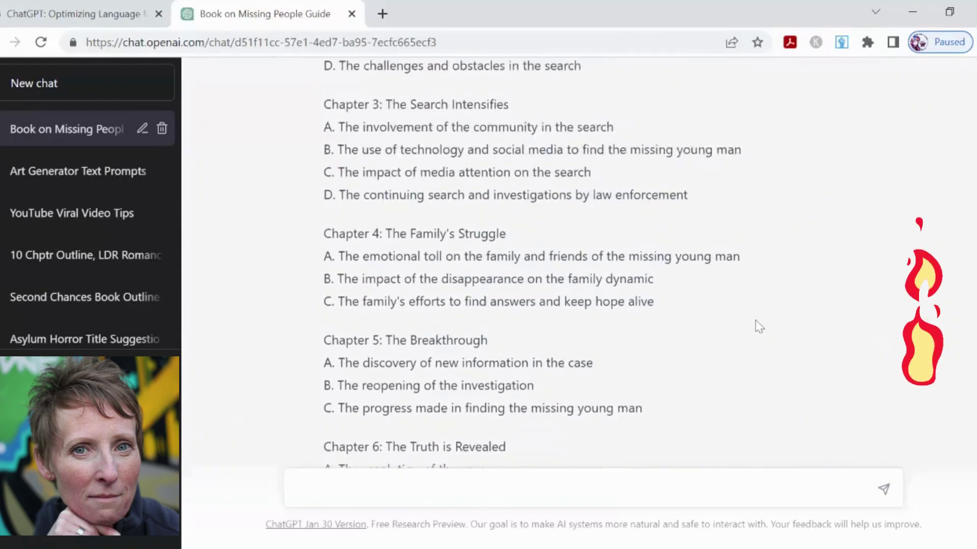
scroll(759, 326, "up", 2)
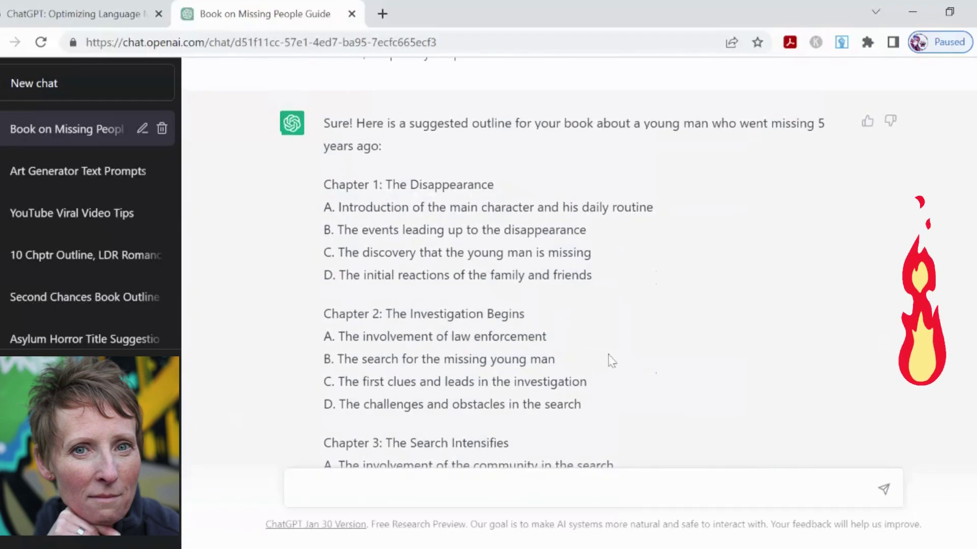
Read the Chapter 1 draft in this chat, from the prompt that requested it through to the word count answer.
scroll(611, 361, "down", 15)
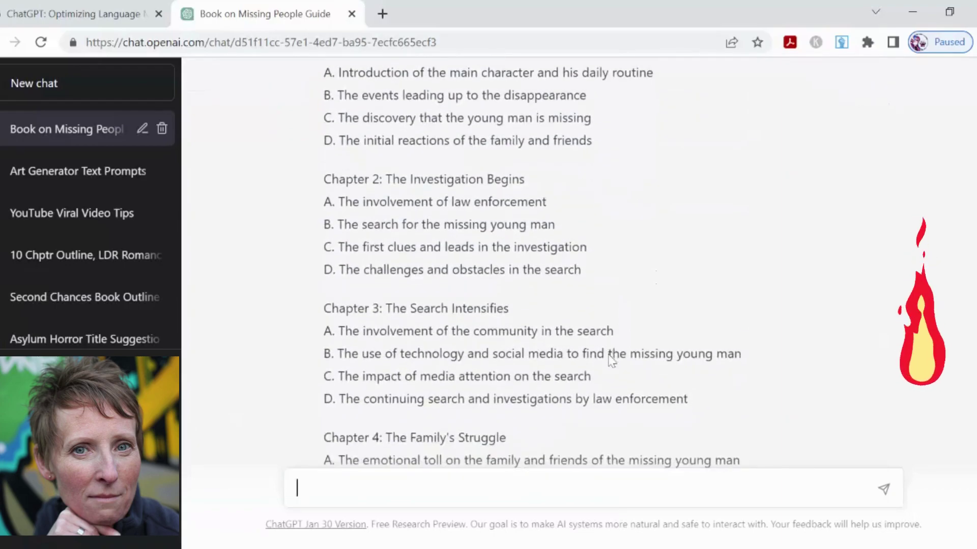
scroll(611, 360, "down", 1)
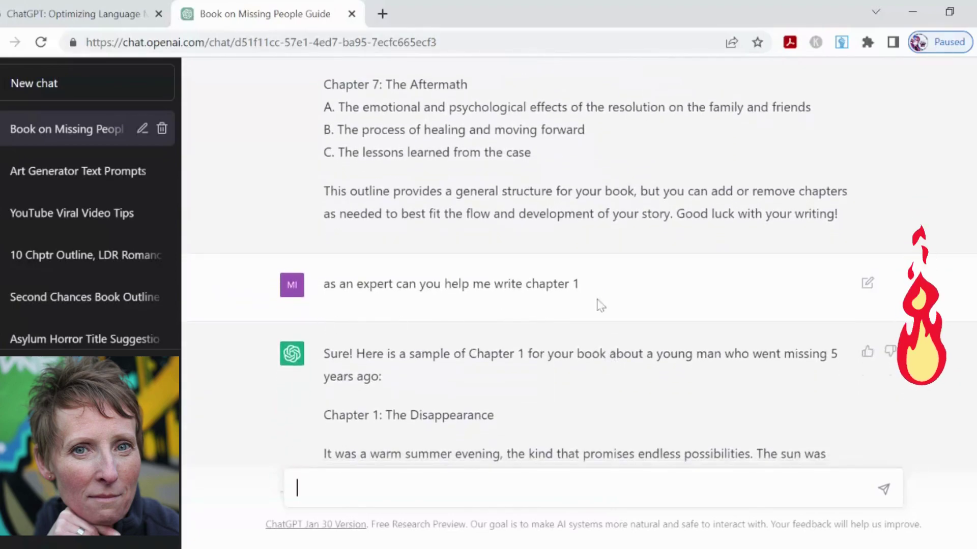
scroll(509, 366, "down", 1)
scroll(235, 436, "up", 1)
scroll(235, 436, "down", 4)
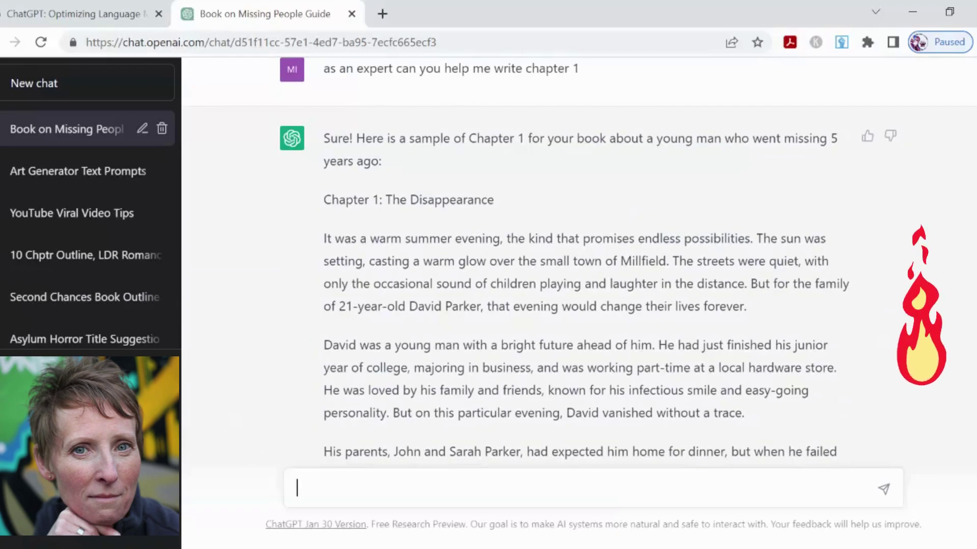
scroll(437, 432, "down", 3)
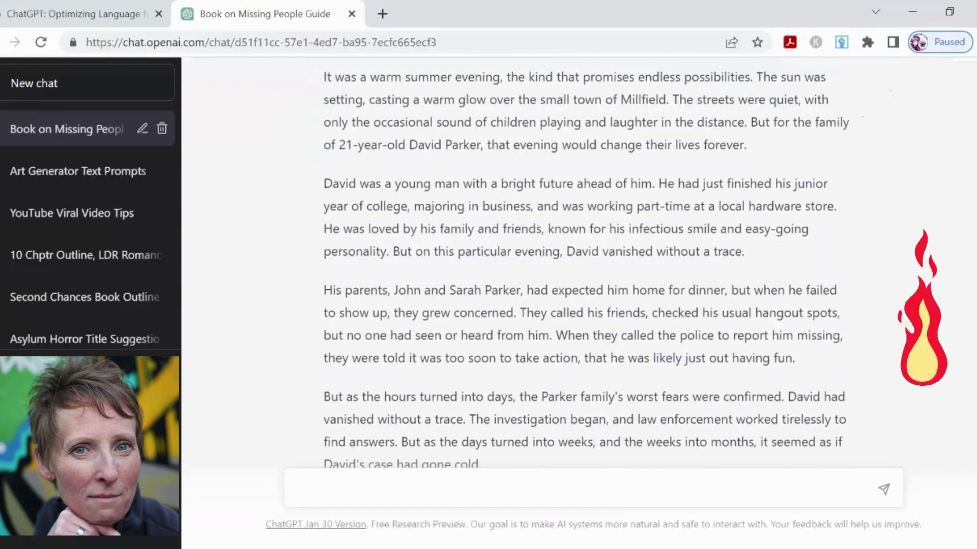
scroll(585, 262, "down", 9)
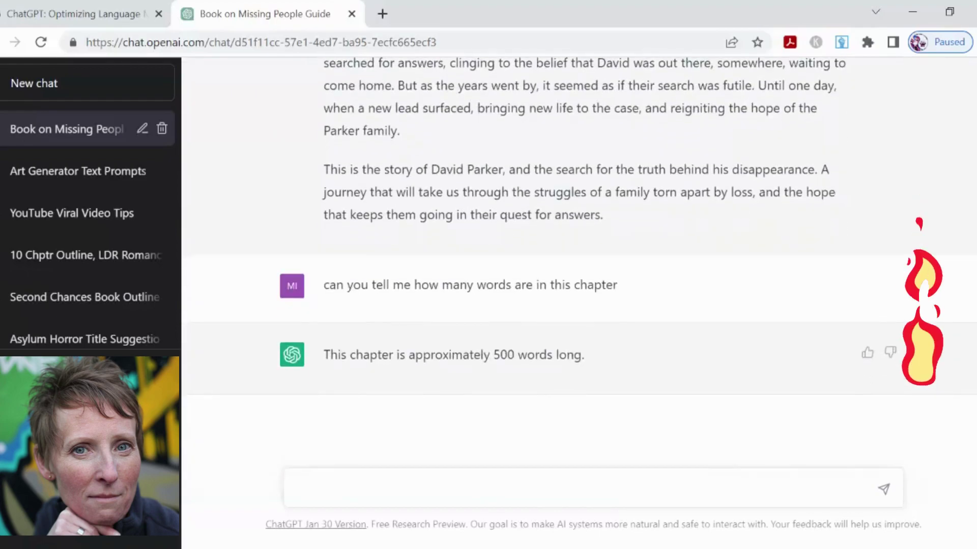
mouse_move(362, 304)
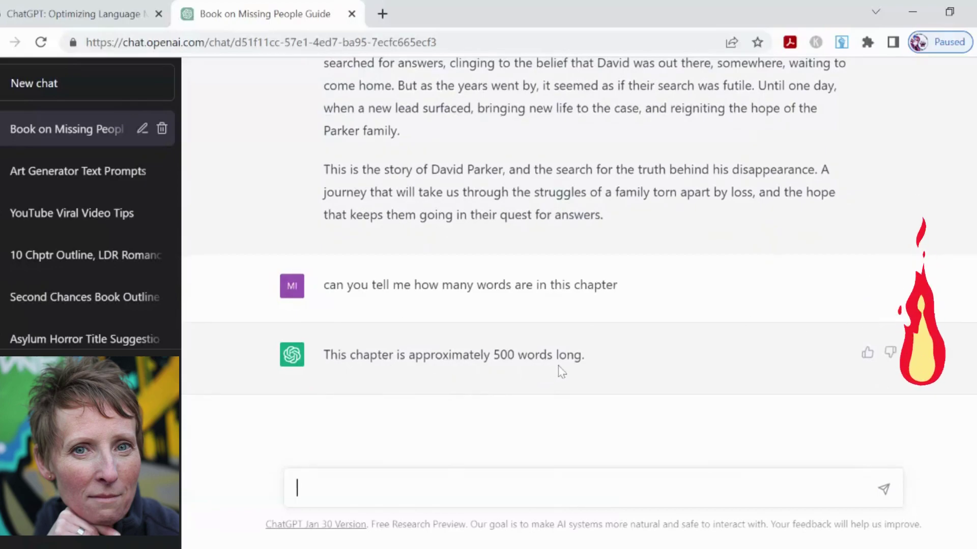
scroll(134, 253, "up", 1)
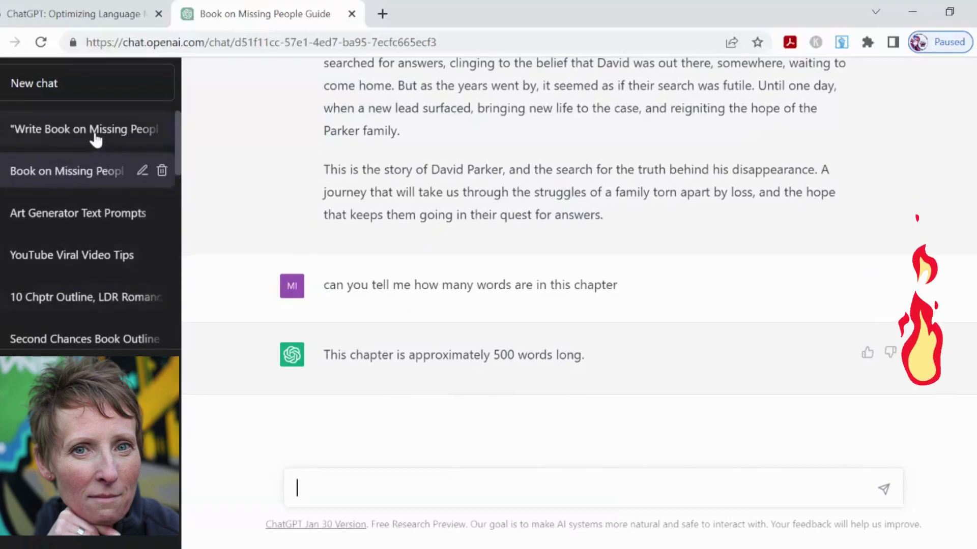
Return to the "Write Book on Missing People" chat and review its conversation down to the partial Chapter 1 draft.
left_click(125, 137)
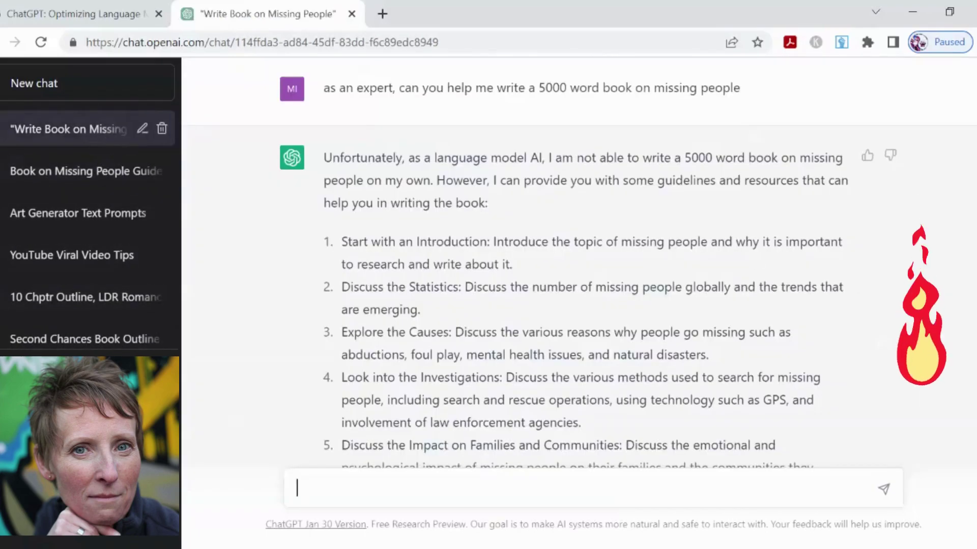
scroll(770, 301, "down", 20)
scroll(769, 300, "up", 10)
scroll(770, 300, "down", 6)
scroll(770, 300, "down", 13)
scroll(769, 301, "down", 15)
scroll(769, 301, "down", 4)
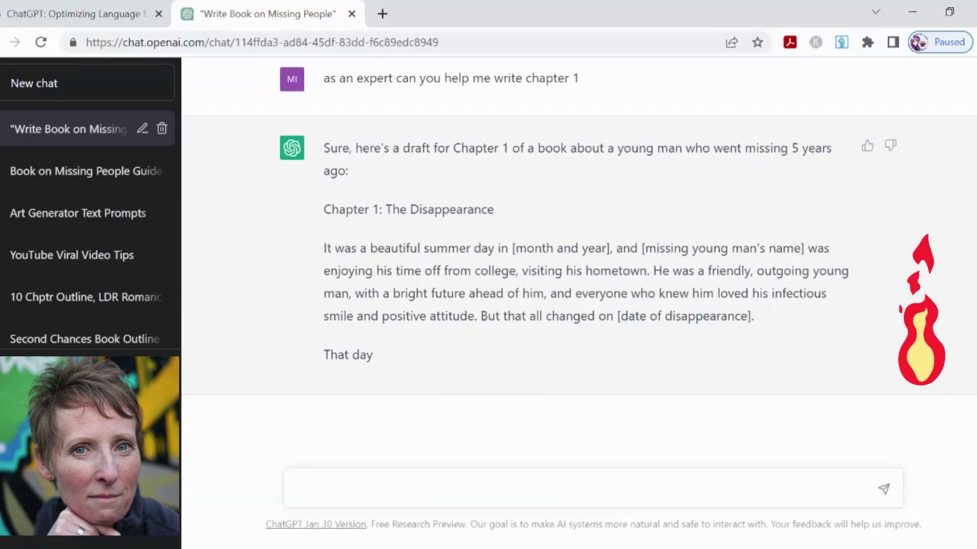
Draft the prompt "I want to write a book about a dog who goes missing and ends up on an adventure".
type("wa")
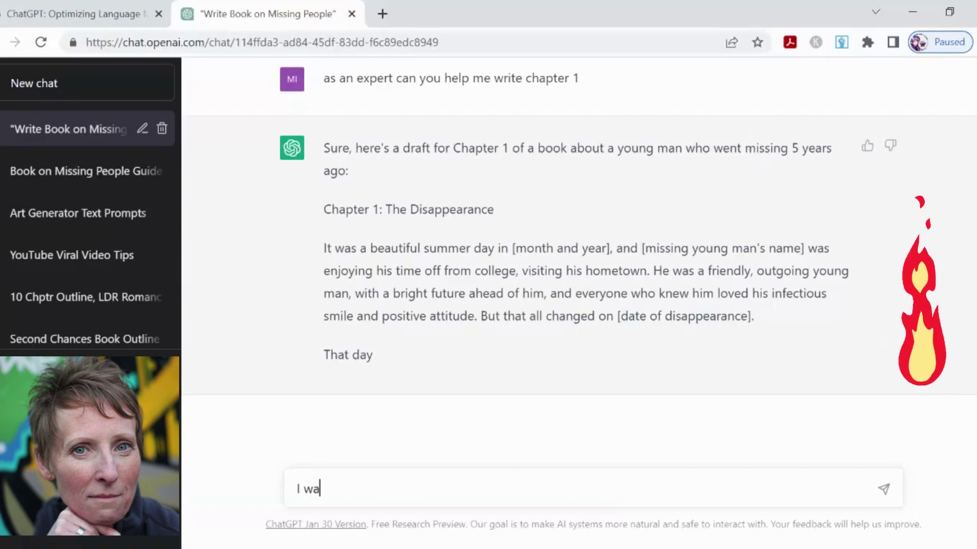
type("nt to write ab")
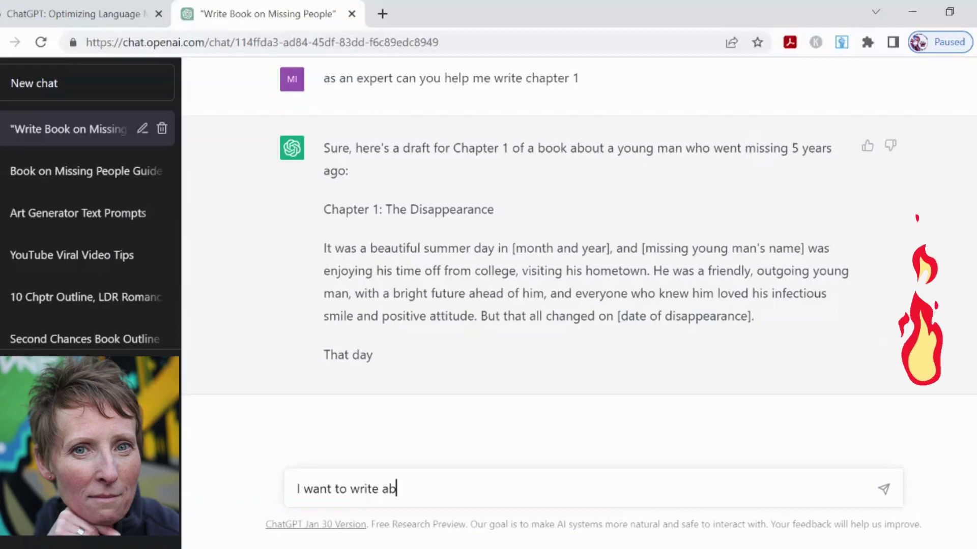
key("BackSpace")
type(" bo")
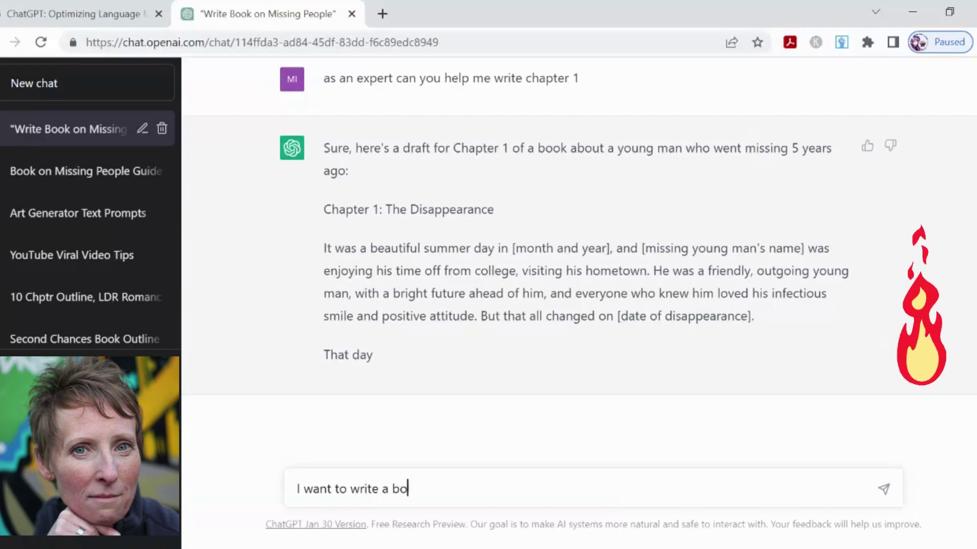
type("ok about a dog ")
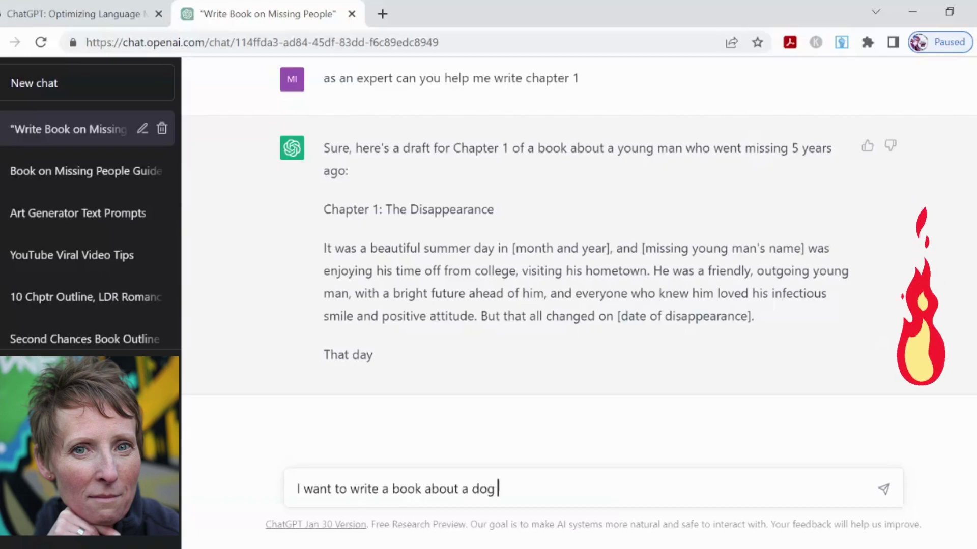
type("who")
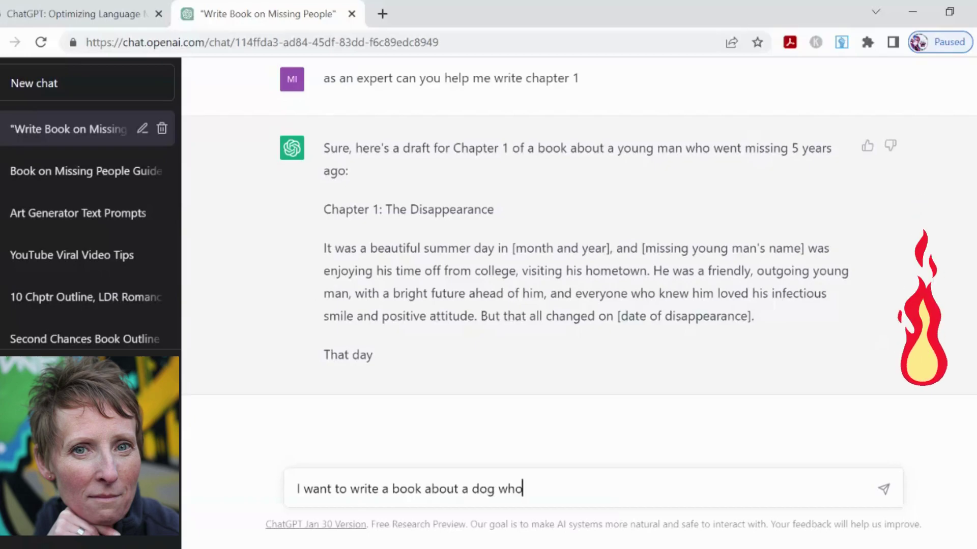
type(" goes ")
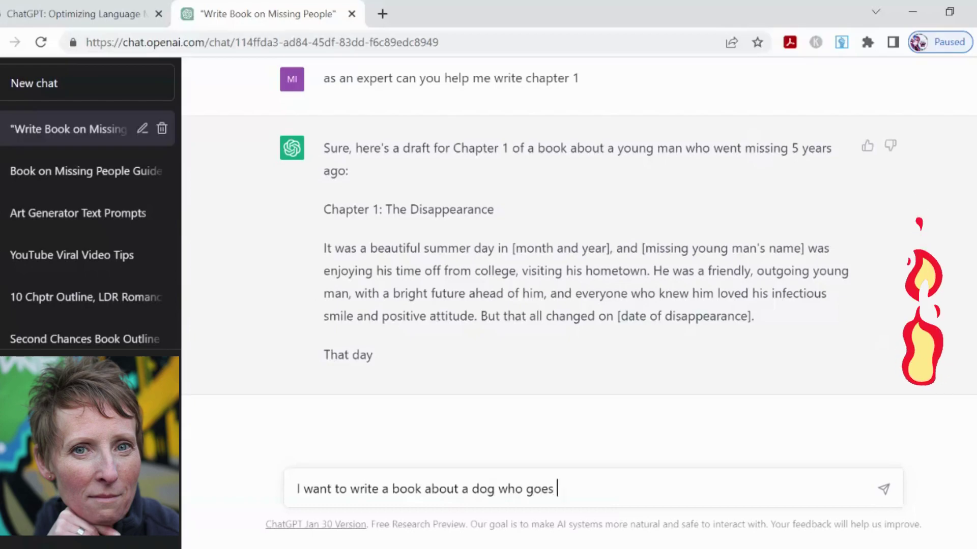
type("missing ")
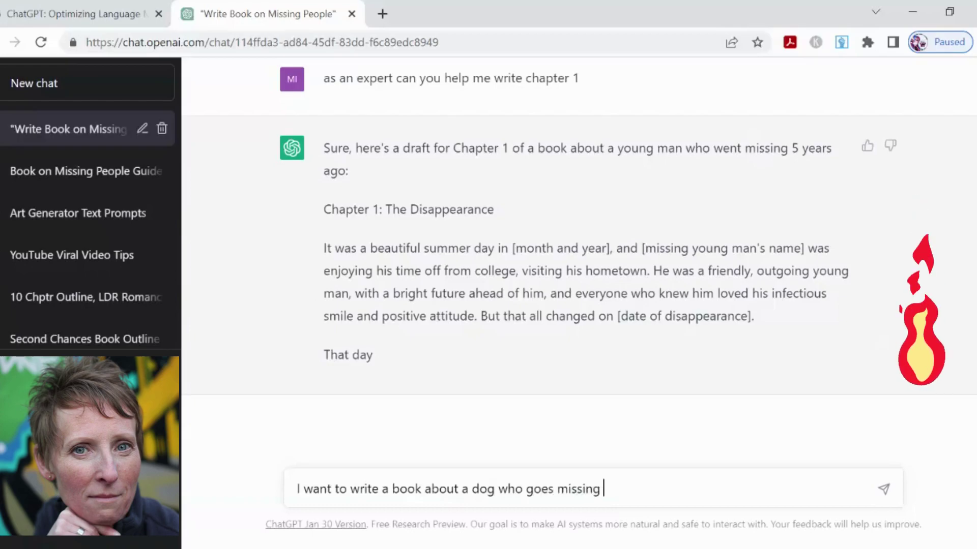
type("and end")
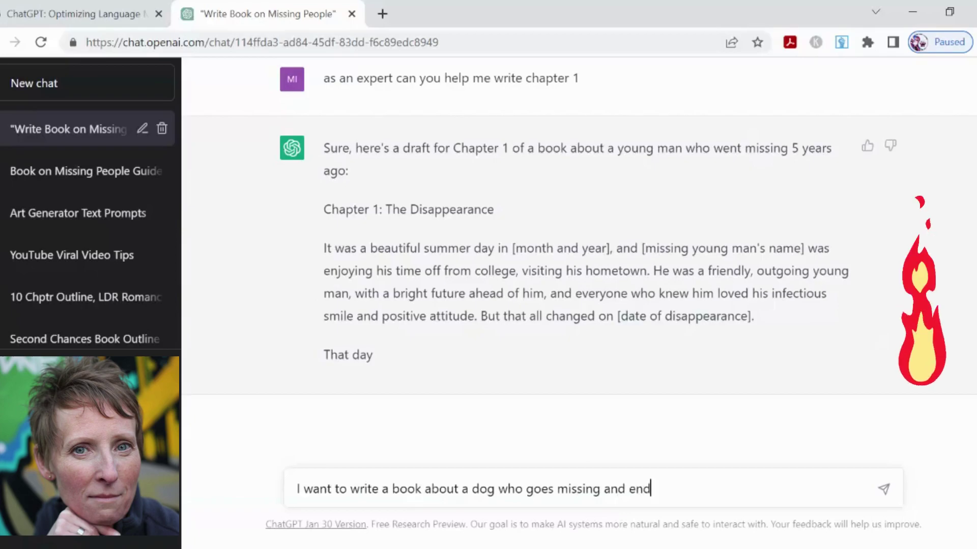
type("s up on an adventure")
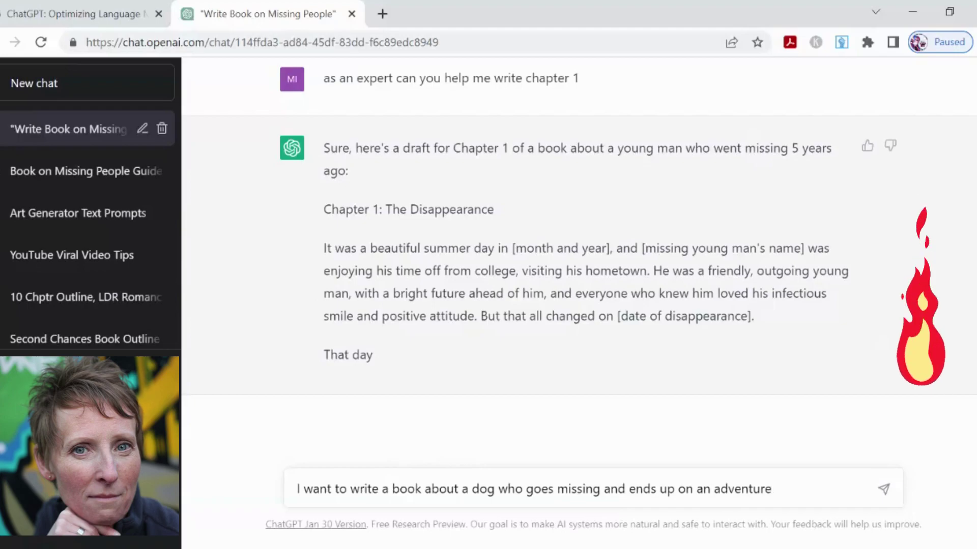
Change "book" to "children's book" in the prompt, append "Can you help me write it" as a second sentence, and send it.
type("children")
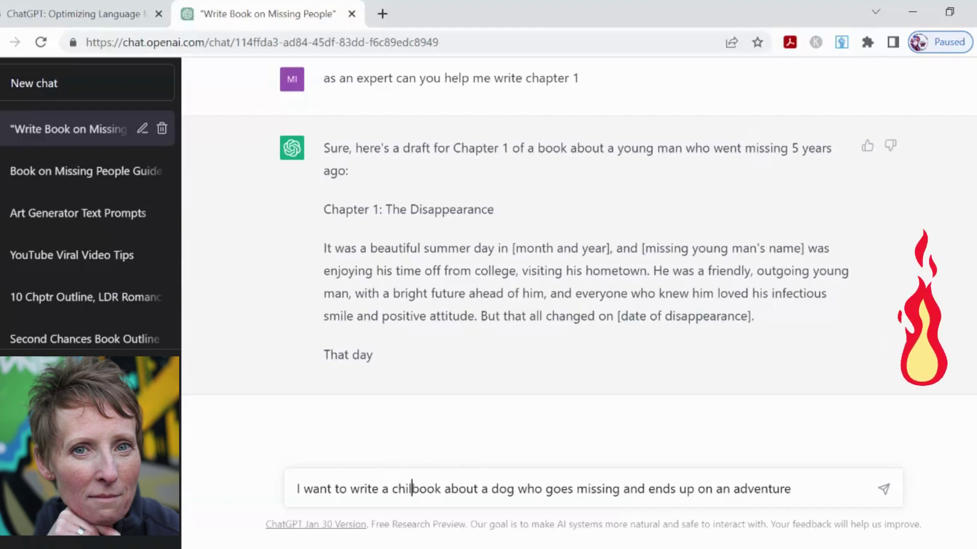
type("s")
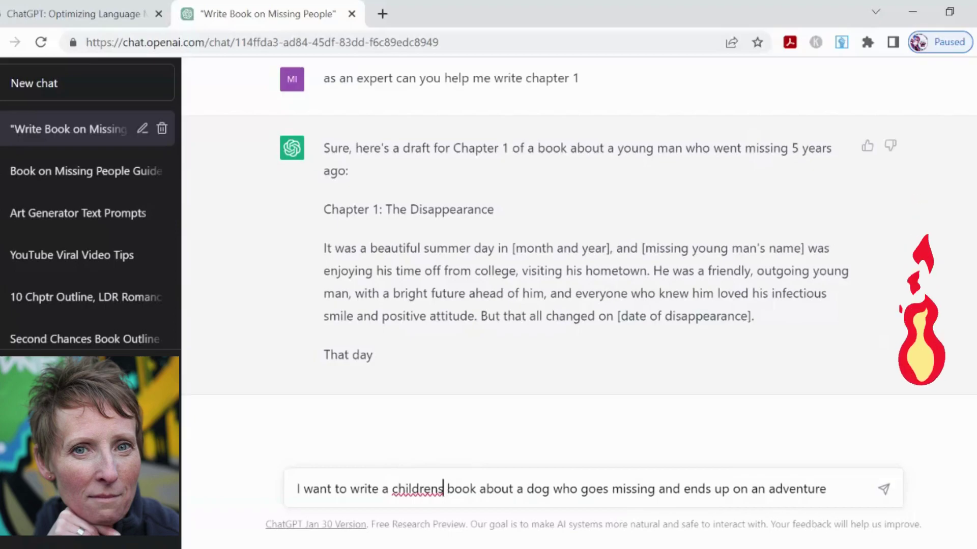
right_click(421, 489)
left_click(436, 427)
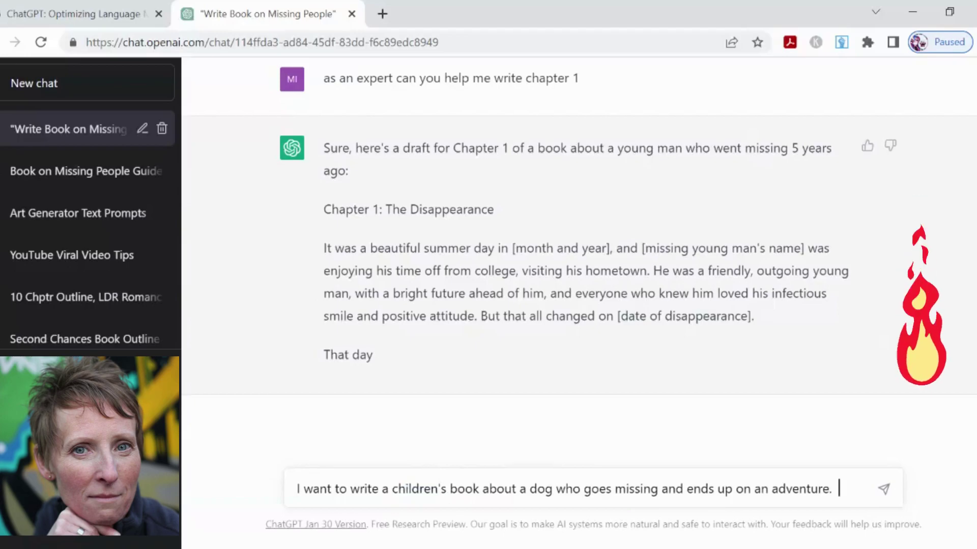
type("Can you help me write it")
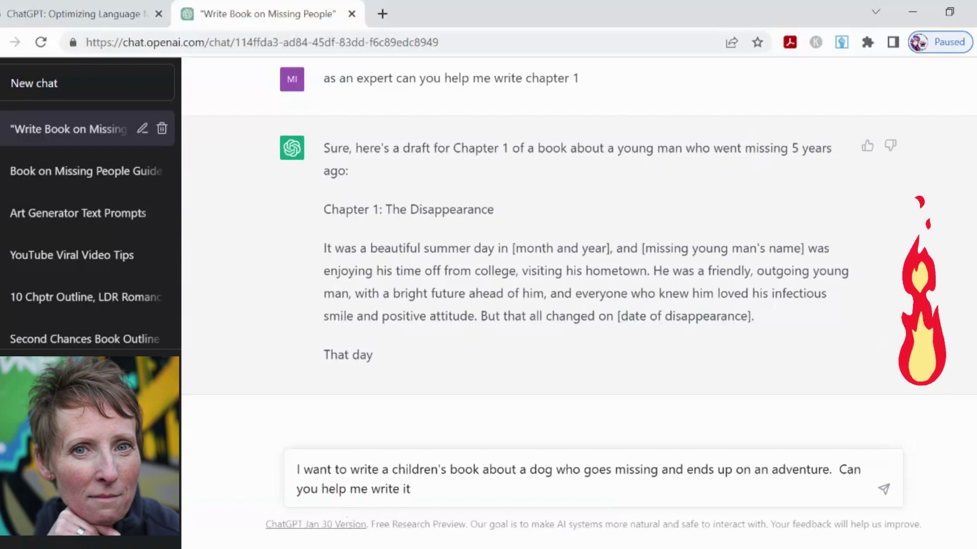
key("Return")
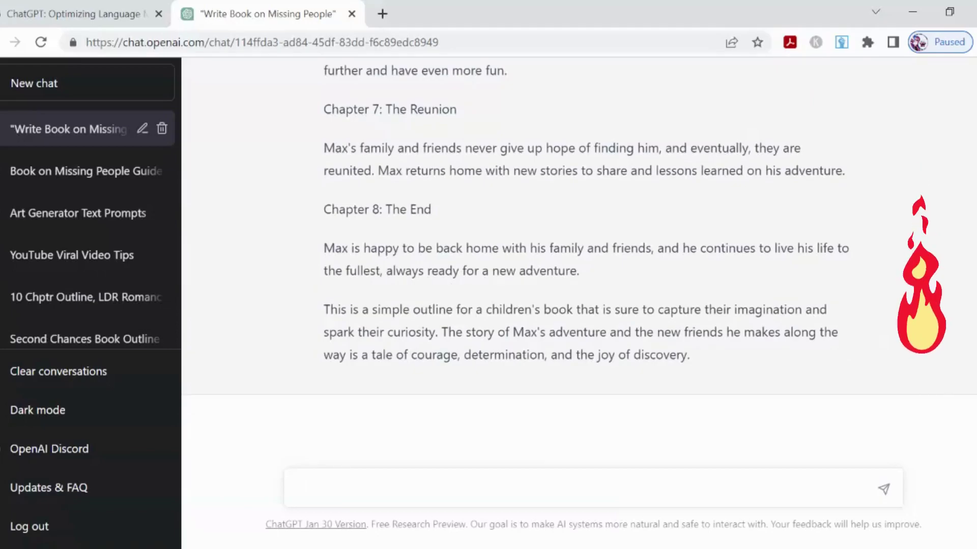
Send the prompt "as an expert can you help me write chapter 1" for the children's dog adventure book.
type("as an expert can you help me write chapter 1")
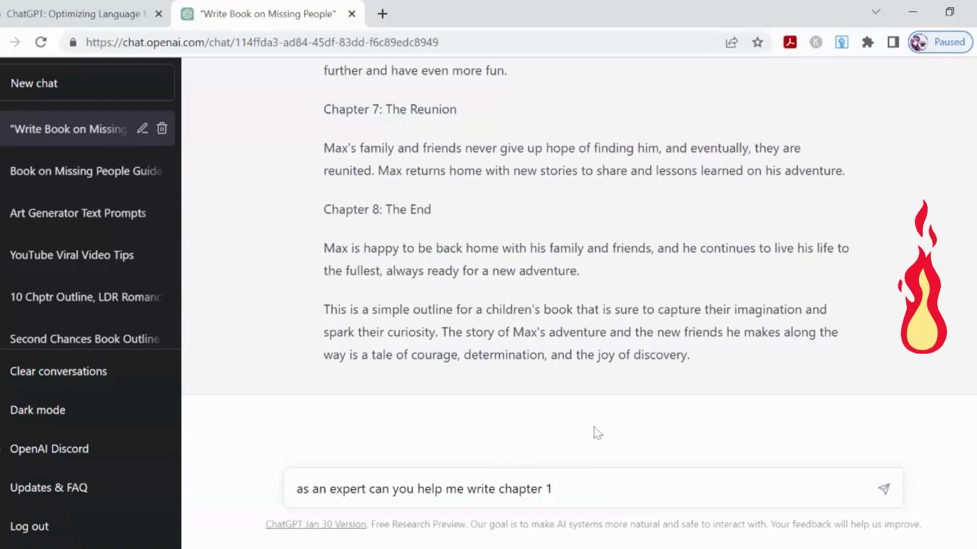
key("Return")
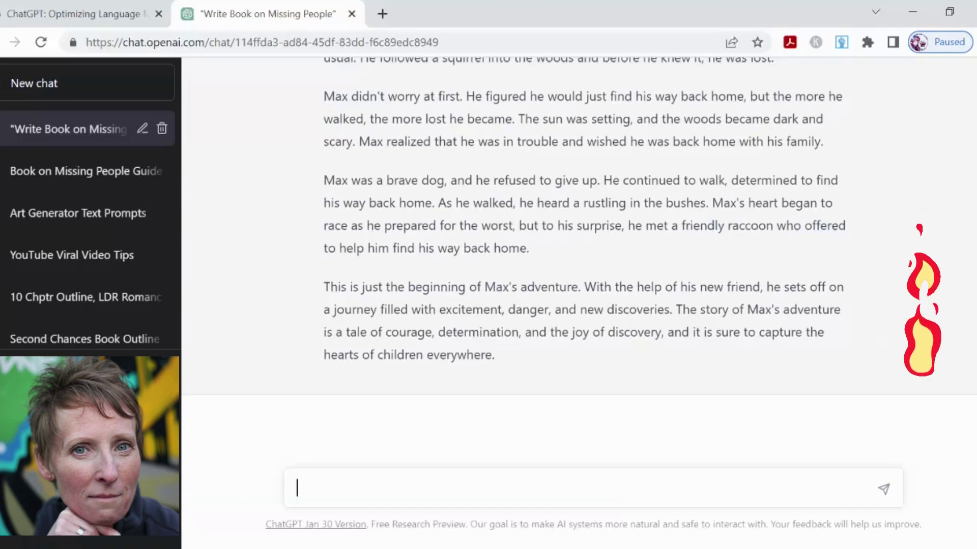
Send the prompt "as an expert, do you have a suggestion for a book title" for the dog adventure story.
type("as an e")
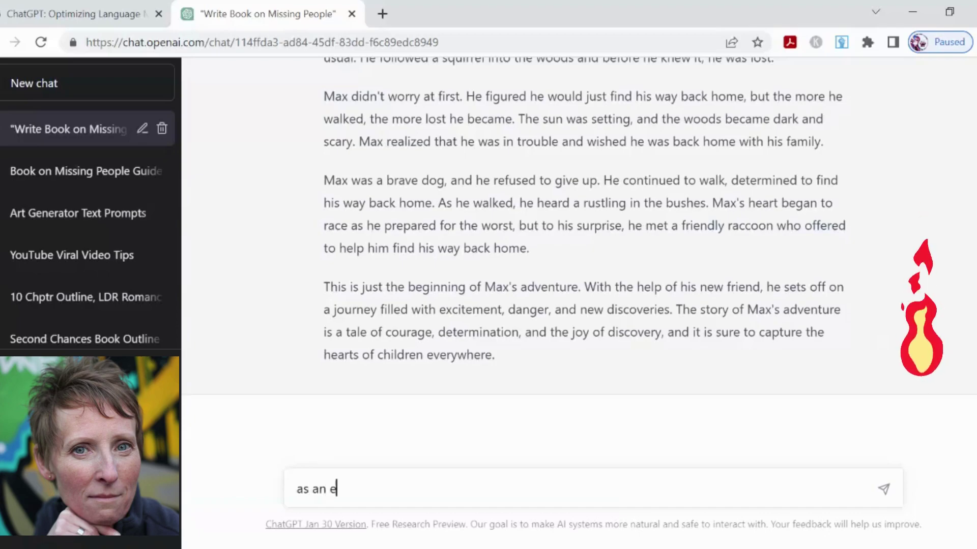
type("xpe")
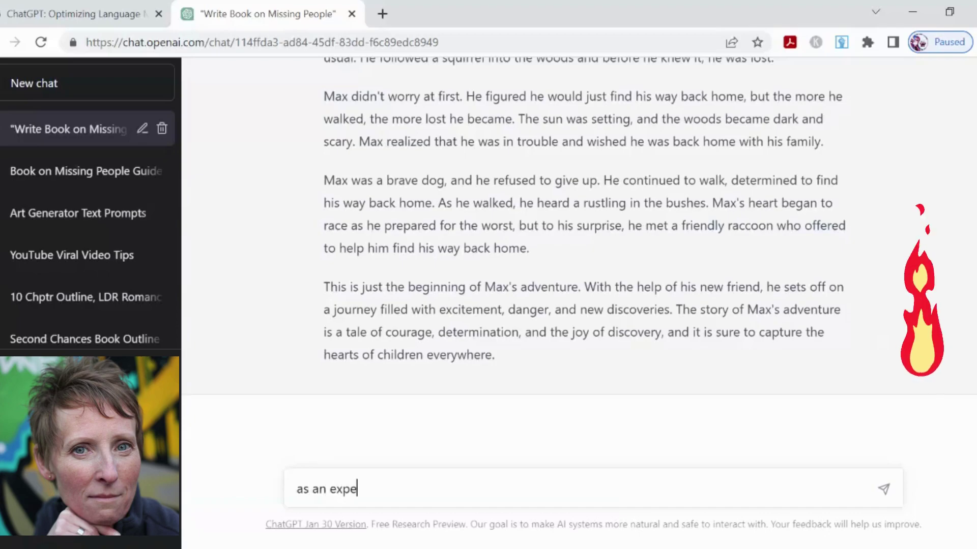
type("rt,")
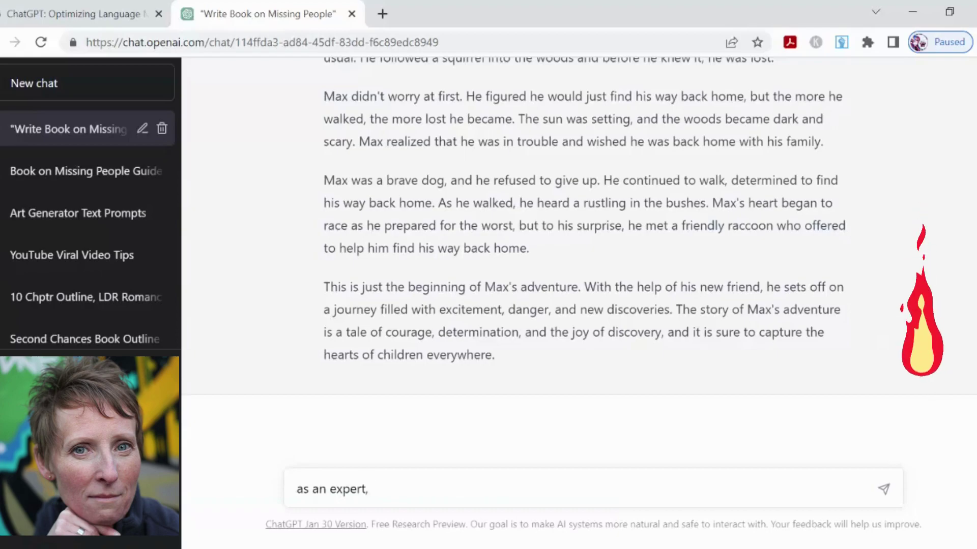
type(" do")
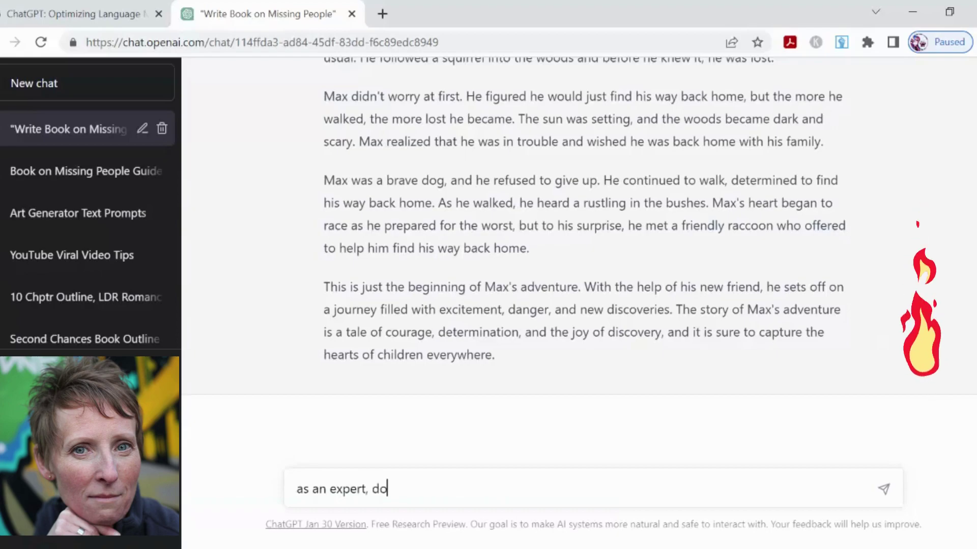
type(" y")
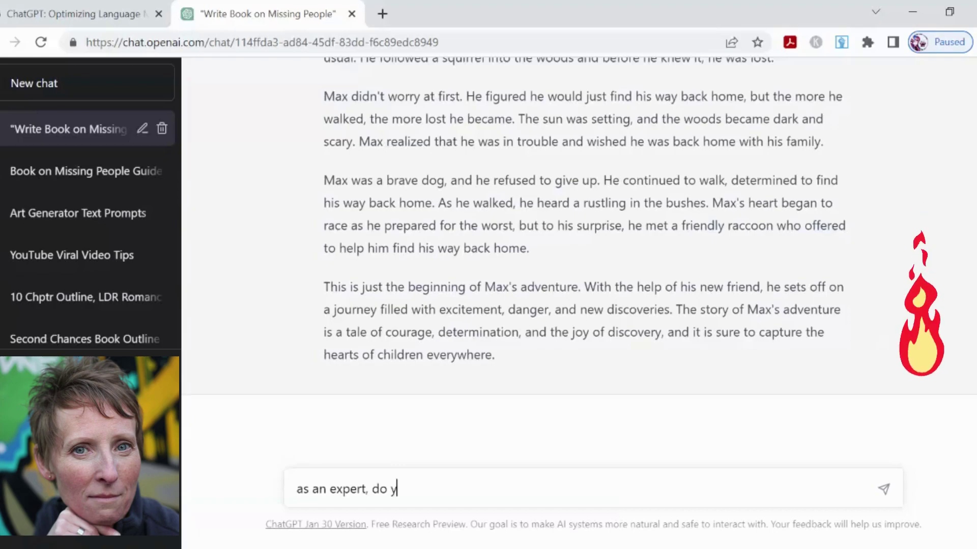
type("ouhave a sugge")
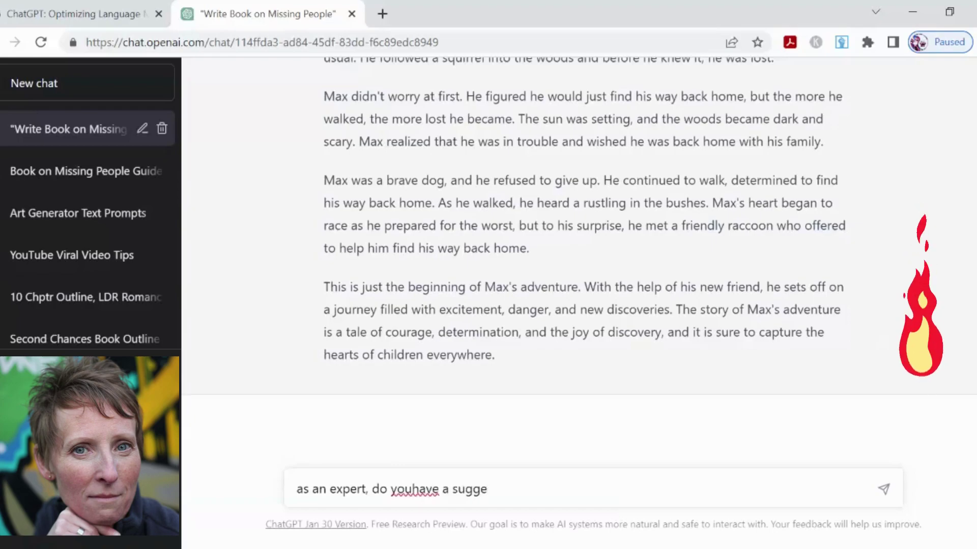
key("BackSpace")
key("BackSpace")
key("BackSpace")
key("BackSpace")
key("BackSpace")
key("BackSpace")
key("BackSpace")
key("BackSpace")
key("BackSpace")
key("BackSpace")
key("BackSpace")
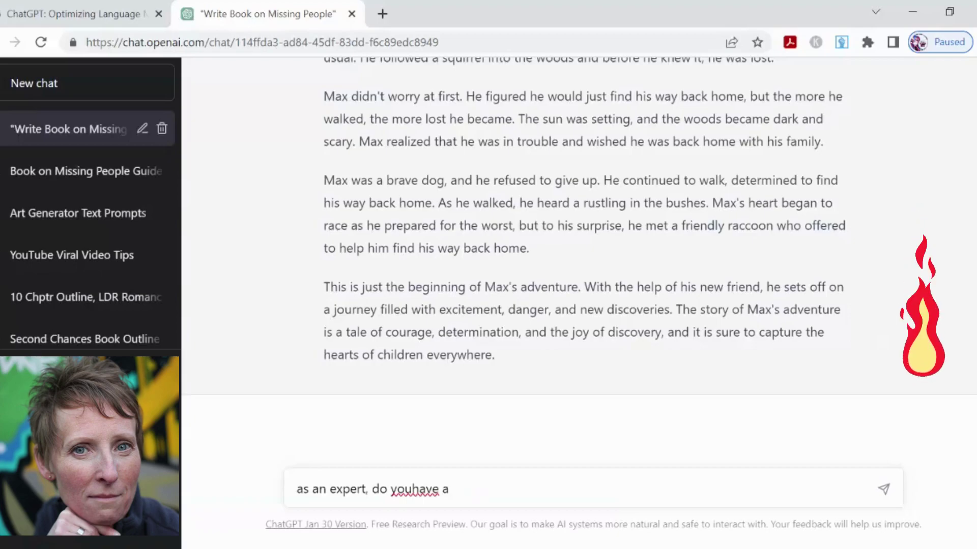
key("BackSpace")
type("have a")
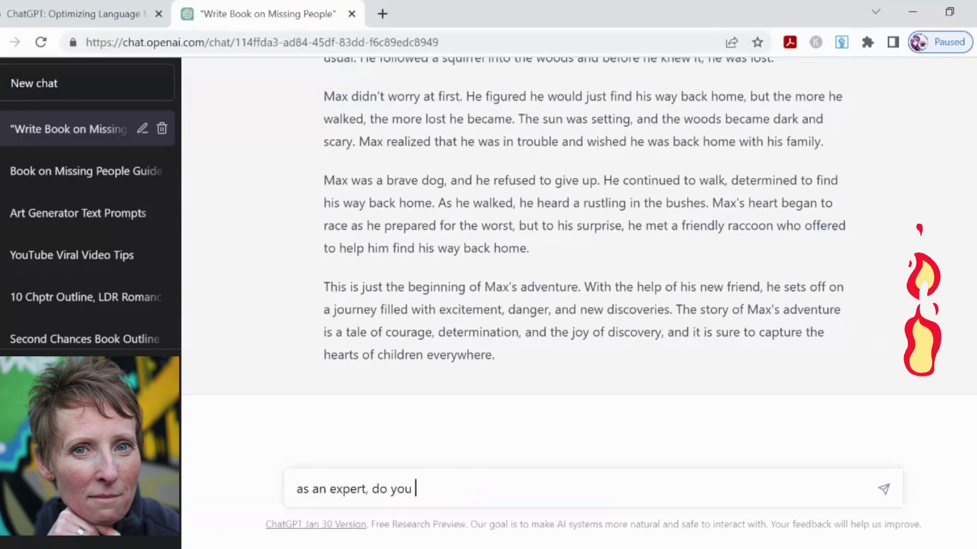
type(" sug")
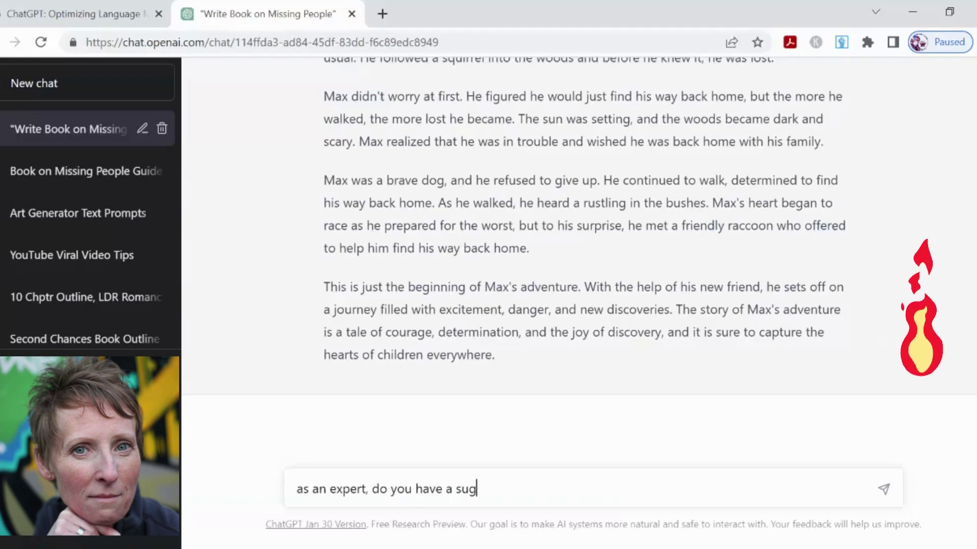
type("gestion f")
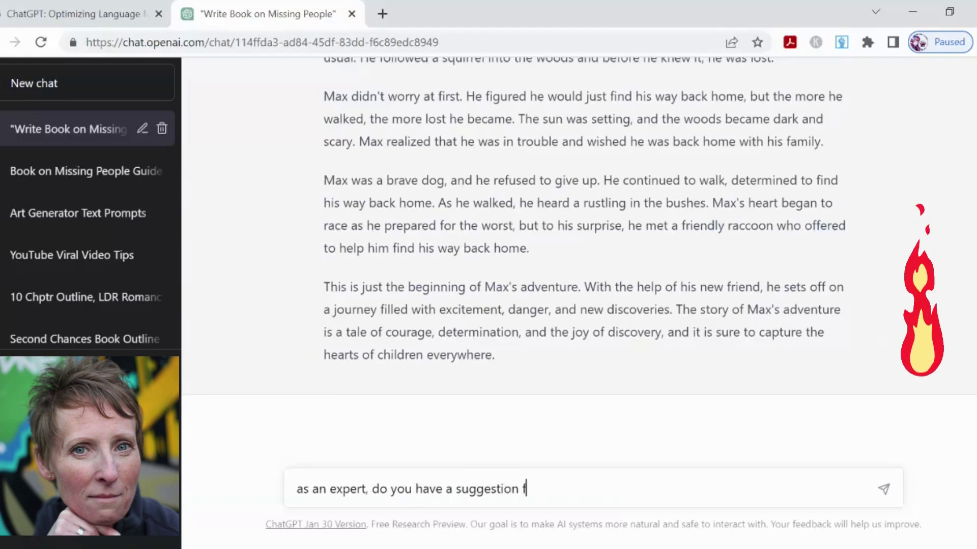
type("or a book")
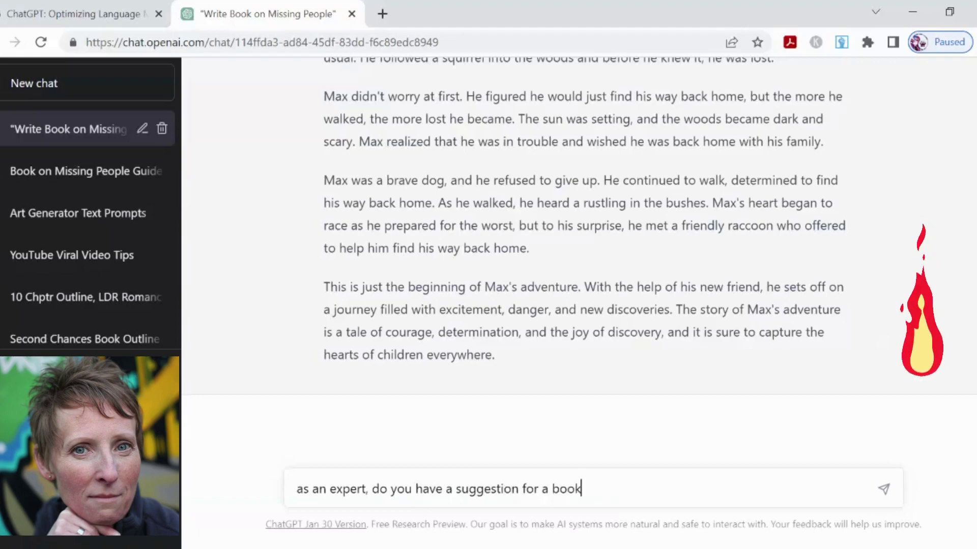
type(" title")
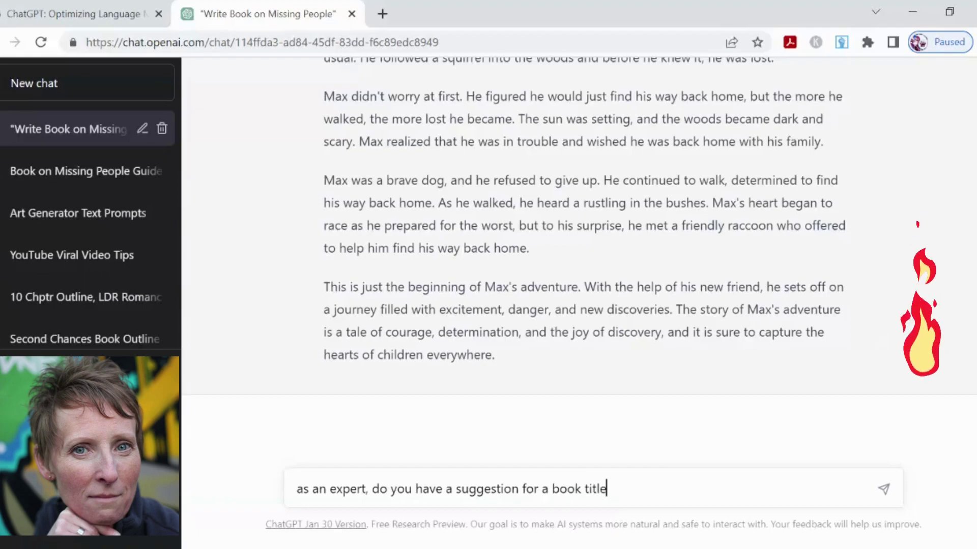
key("Return")
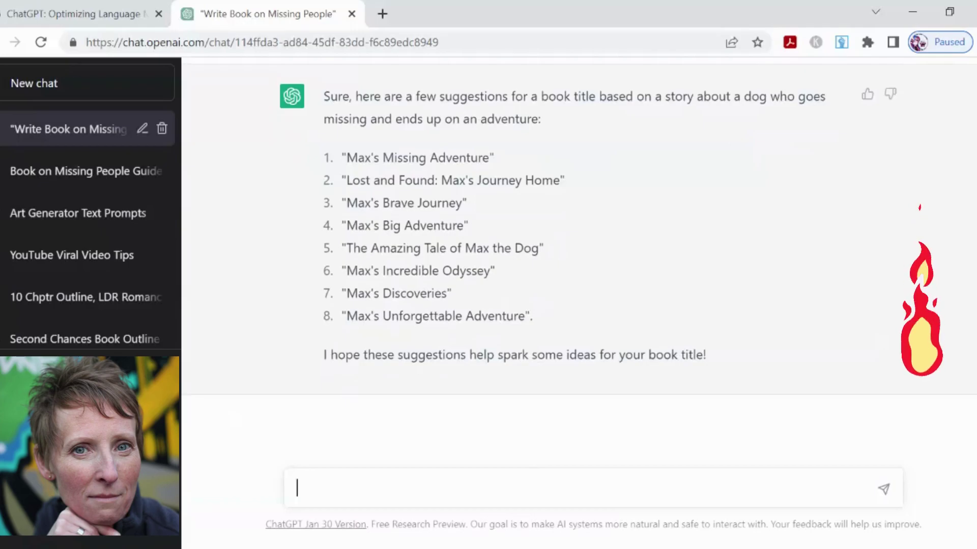
Review the suggested book titles and send the prompt "as an expert, can you give me illustration ideas for each chapter".
scroll(691, 255, "up", 9)
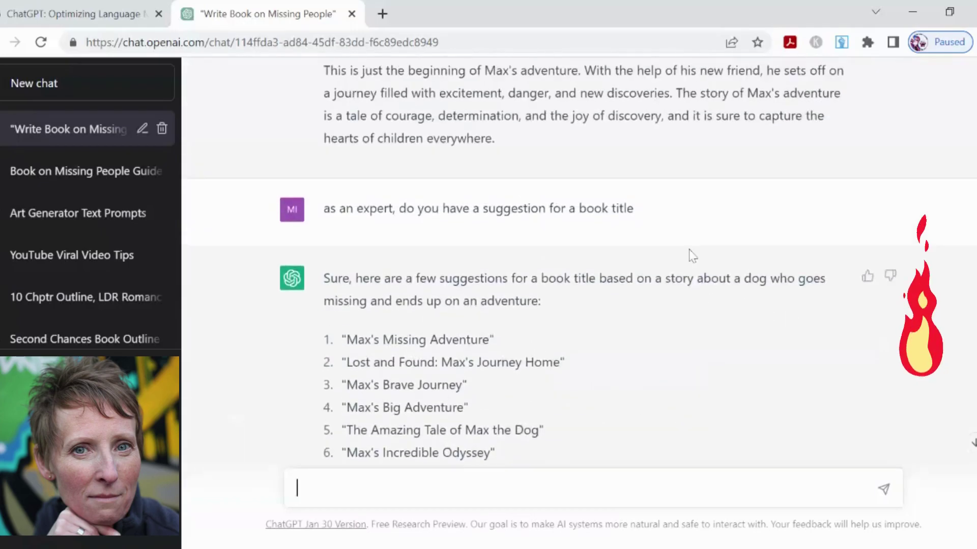
scroll(690, 254, "down", 7)
scroll(690, 255, "up", 3)
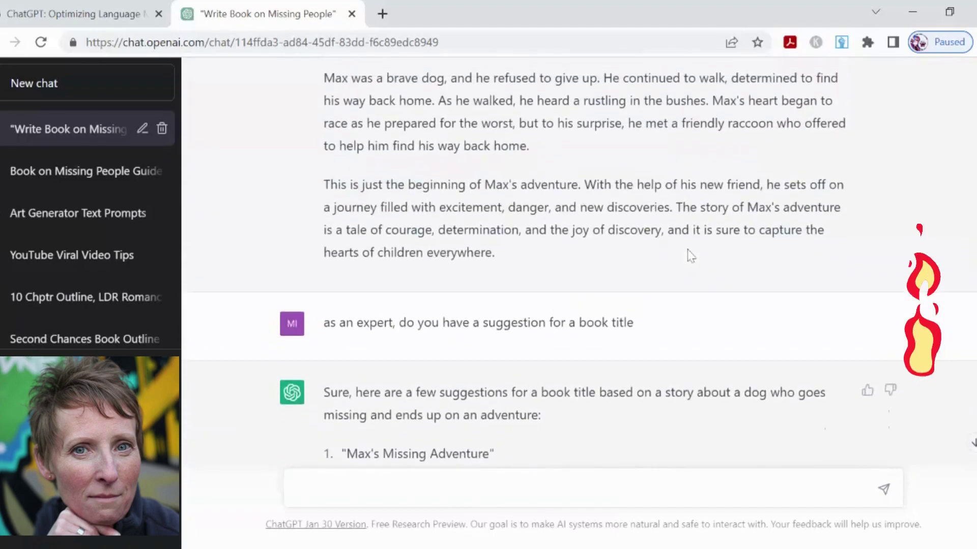
scroll(690, 255, "down", 6)
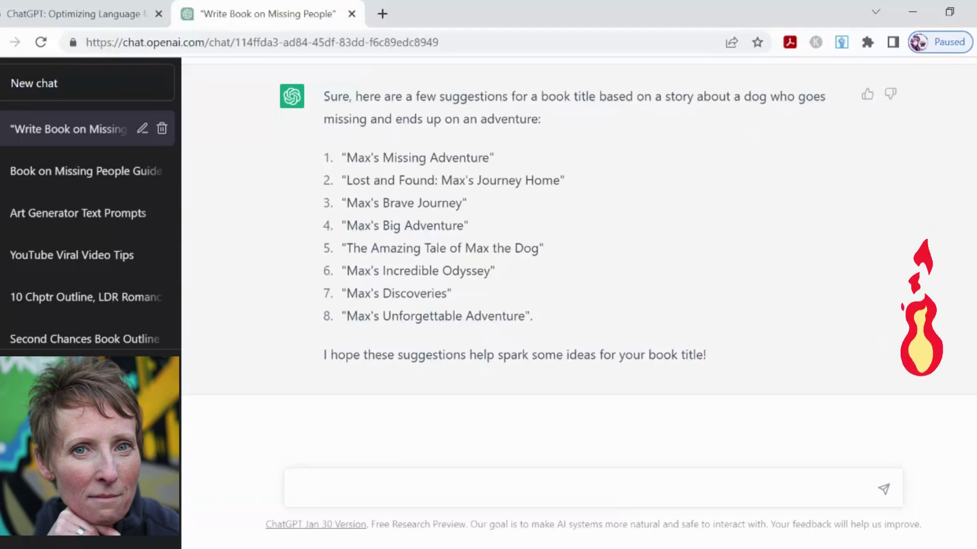
type("a")
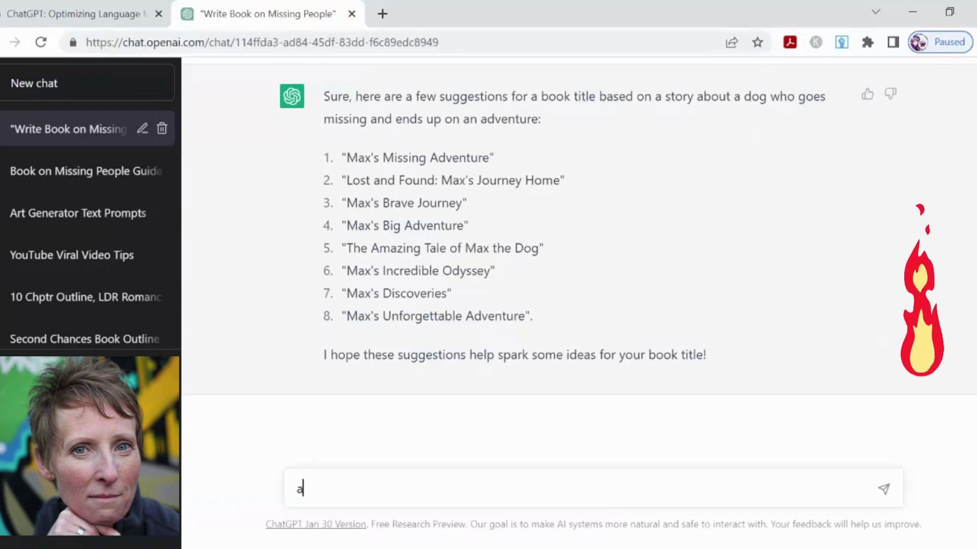
type("s an exp")
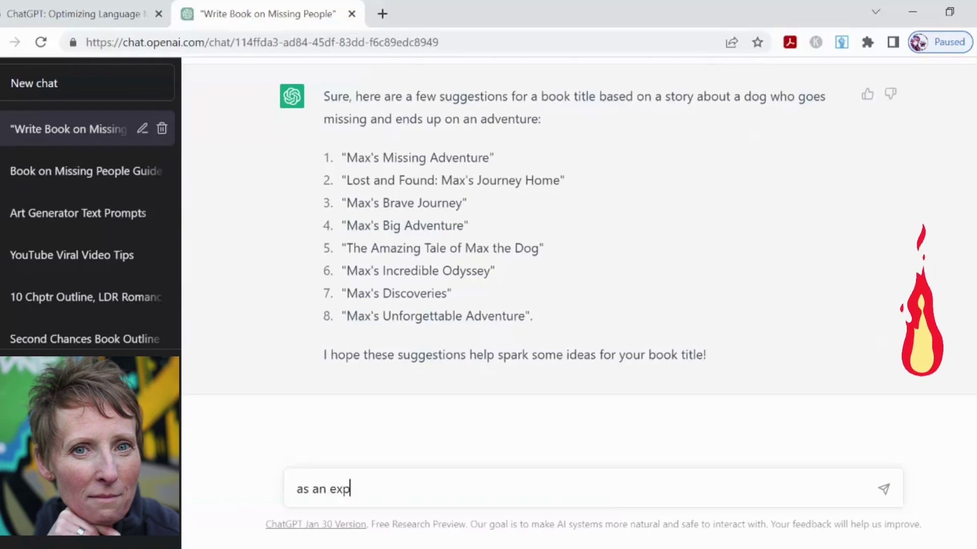
type("ert,")
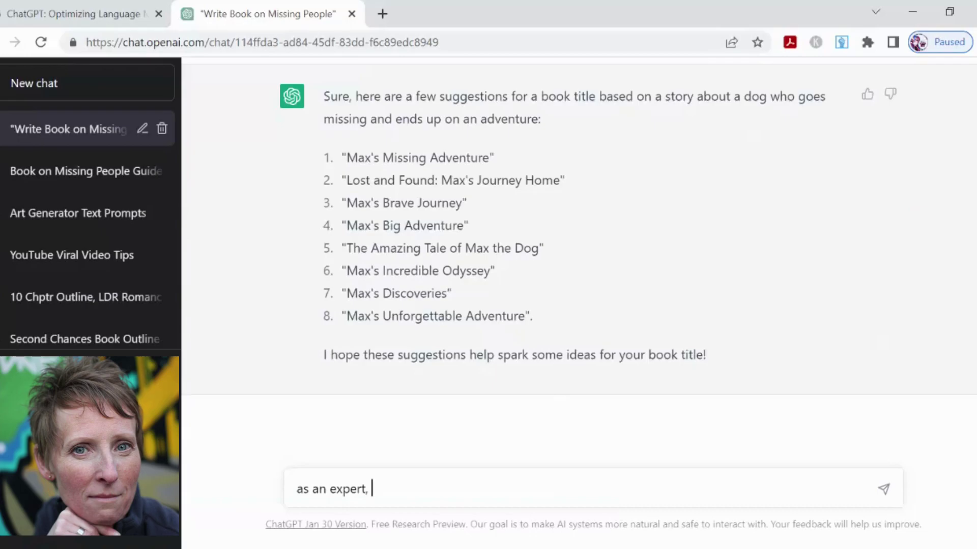
type("can yougive")
key("BackSpace")
key("BackSpace")
key("BackSpace")
key("BackSpace")
type("give ")
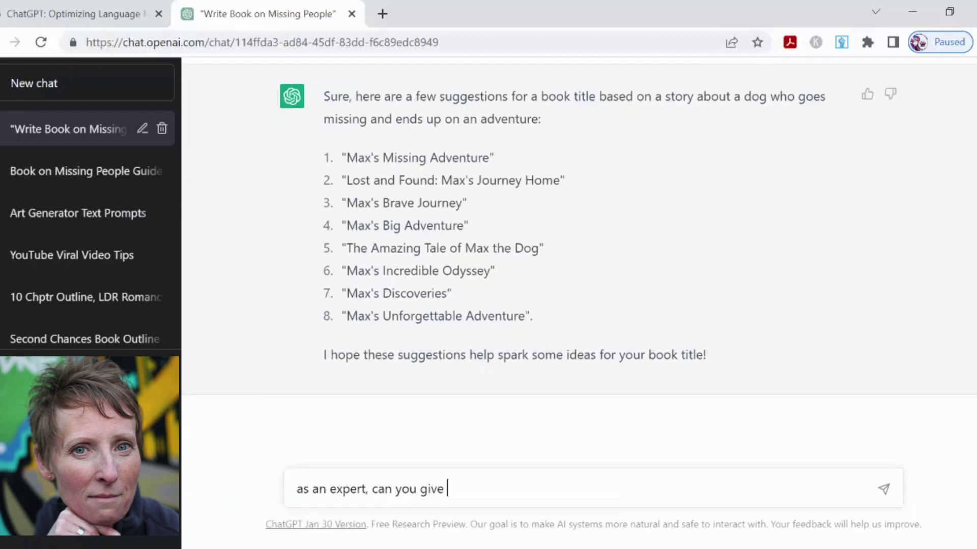
type("me illustration idea")
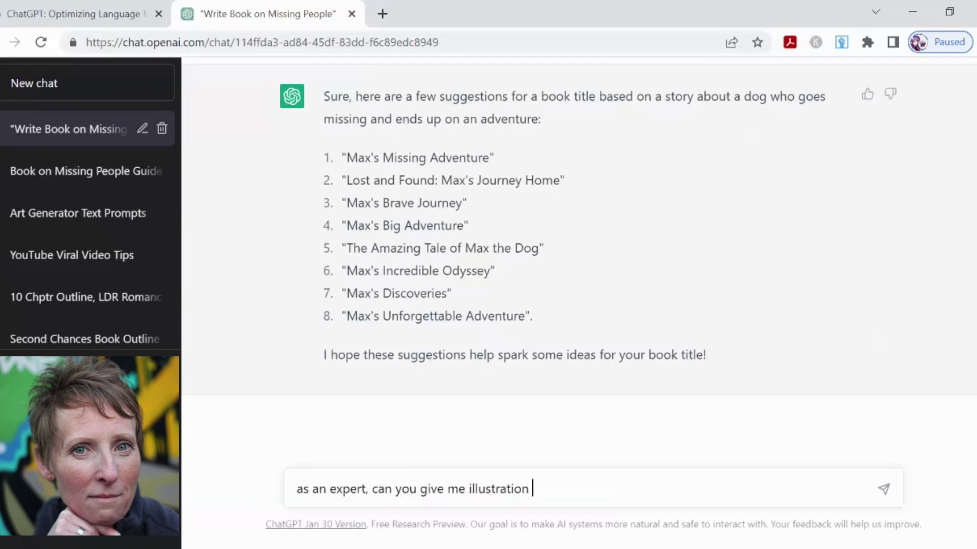
type("for each ")
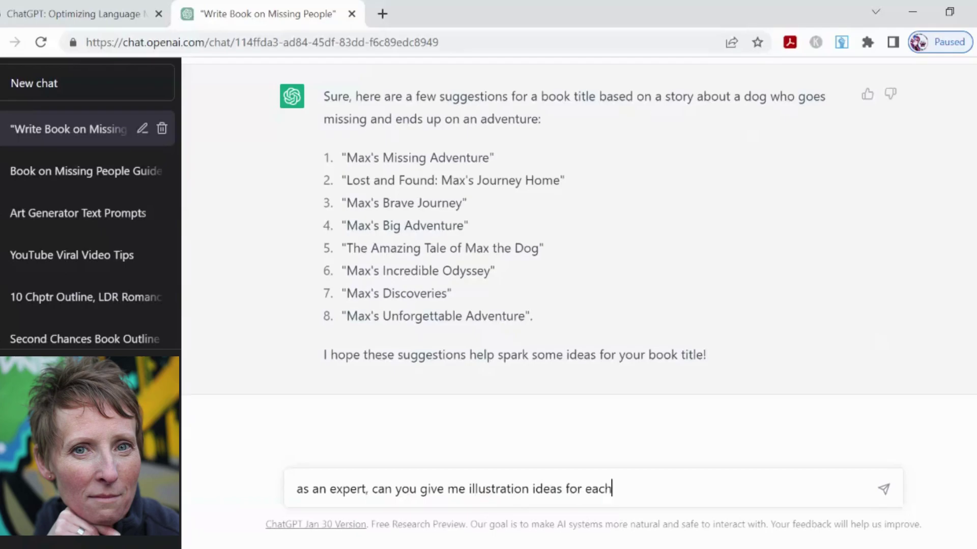
type("chapter")
key("Return")
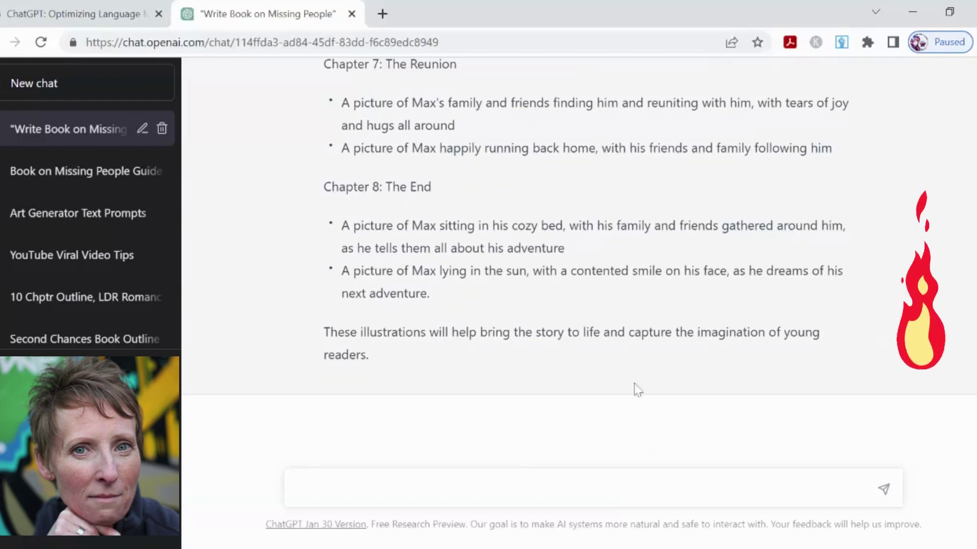
Copy the first Chapter 1 illustration idea and open the Midjourney Bot conversation in Discord in a new browser tab.
scroll(397, 262, "up", 12)
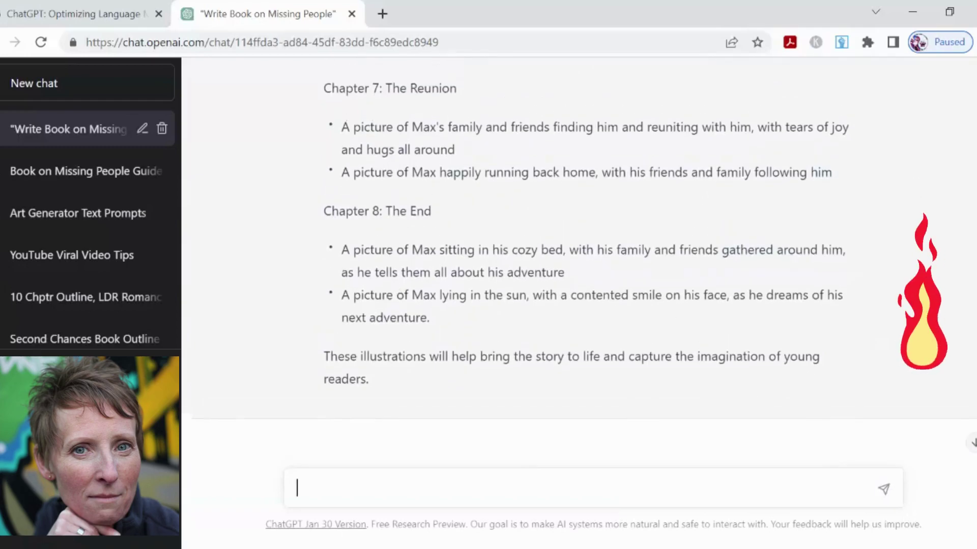
scroll(860, 208, "up", 5)
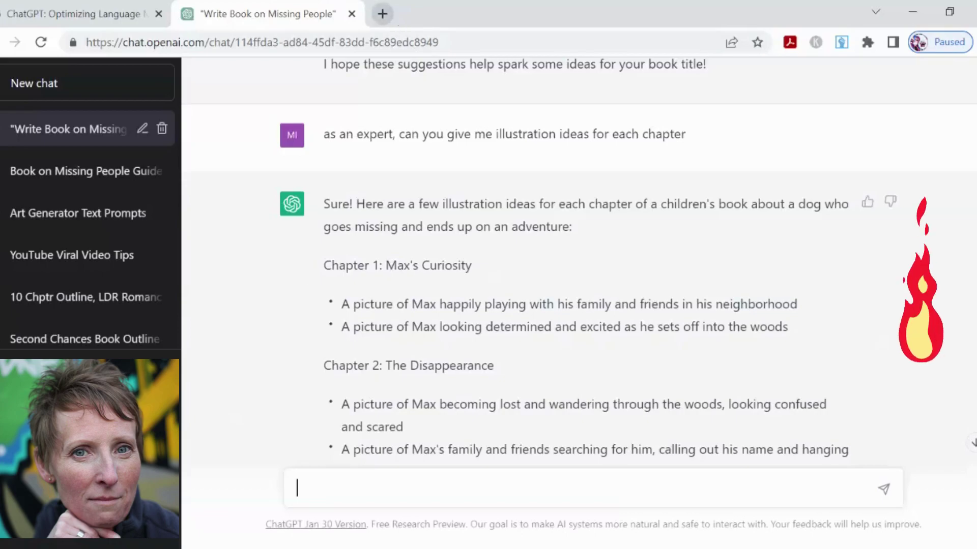
left_click_drag(342, 304, 799, 304)
left_click(342, 305)
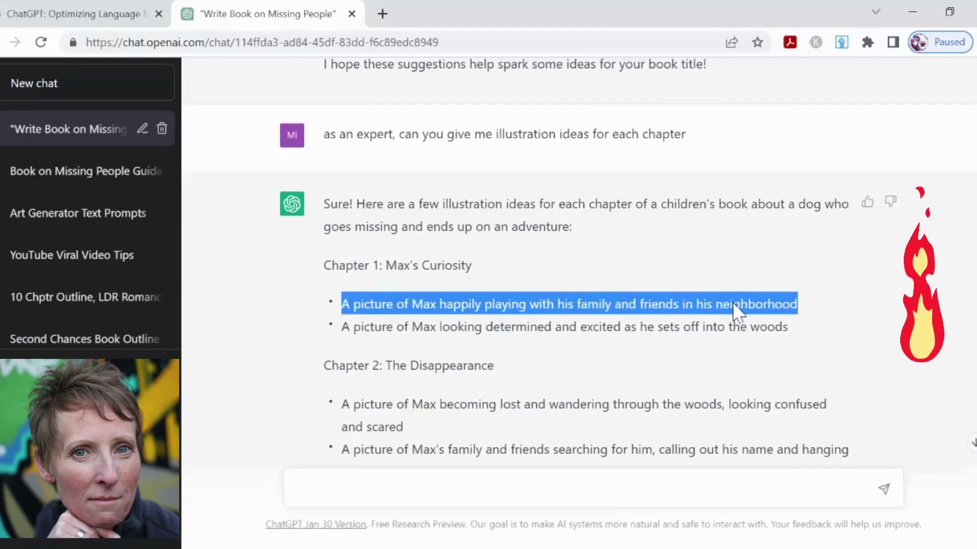
left_click(381, 14)
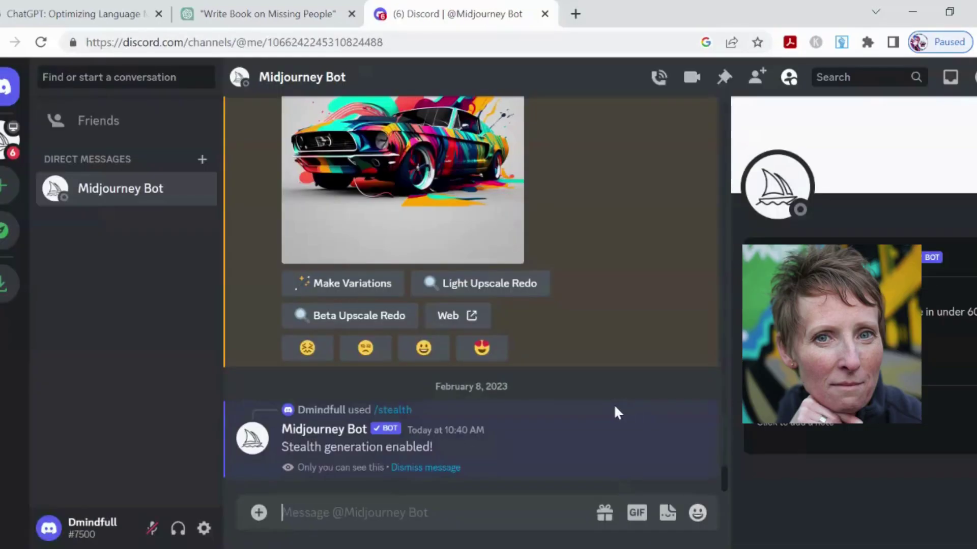
Generate images with the /imagine command from the copied illustration idea, changing "Max" to "Max the dog" in the prompt.
type("/imag")
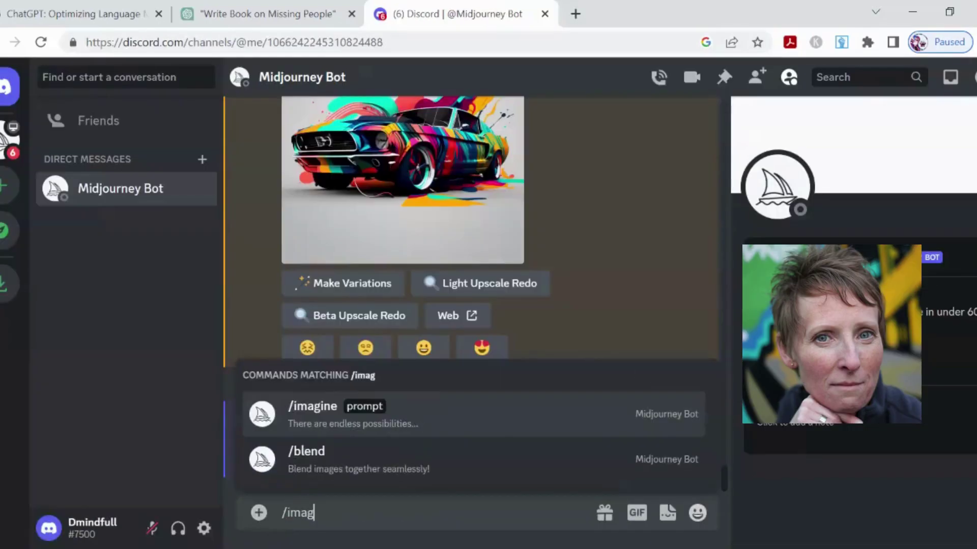
type("ine")
key("Tab")
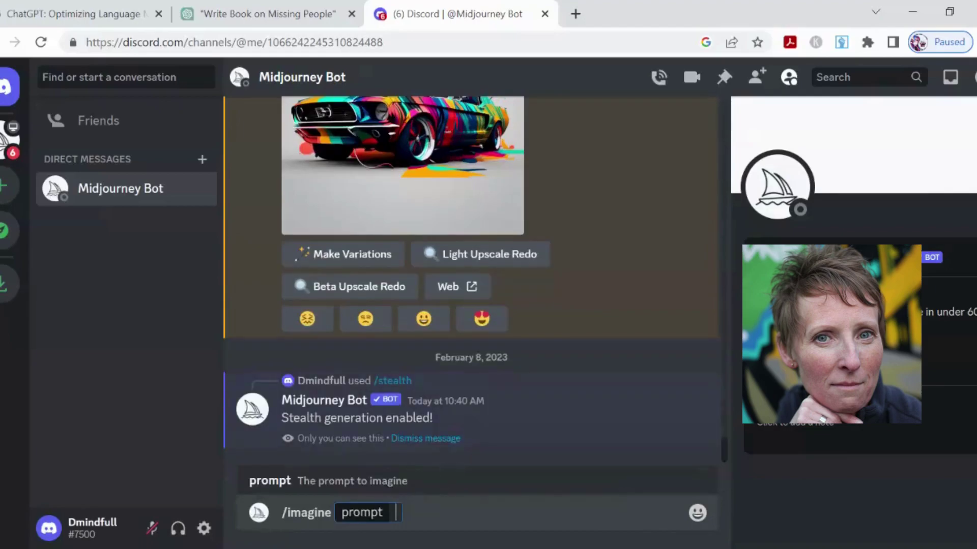
key("ctrl+v")
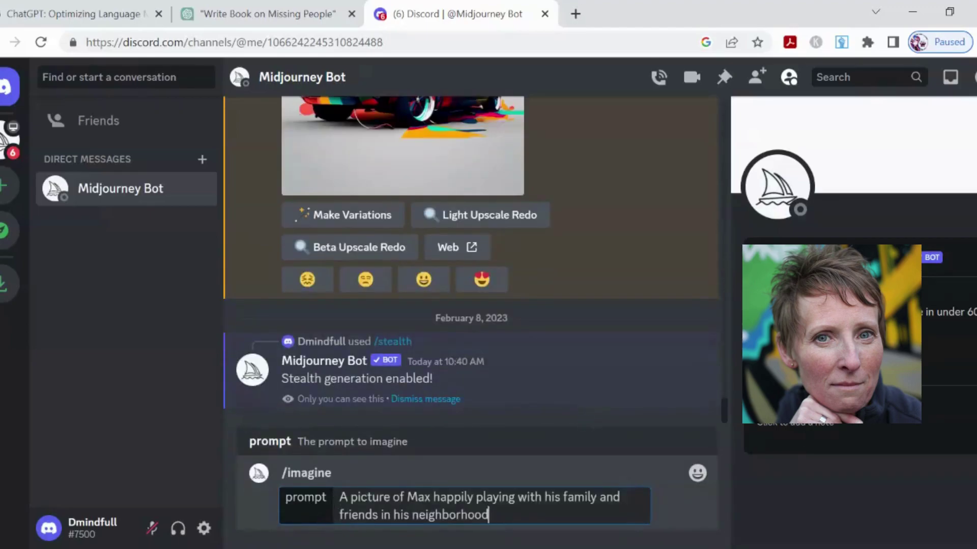
left_click(430, 498)
type("the")
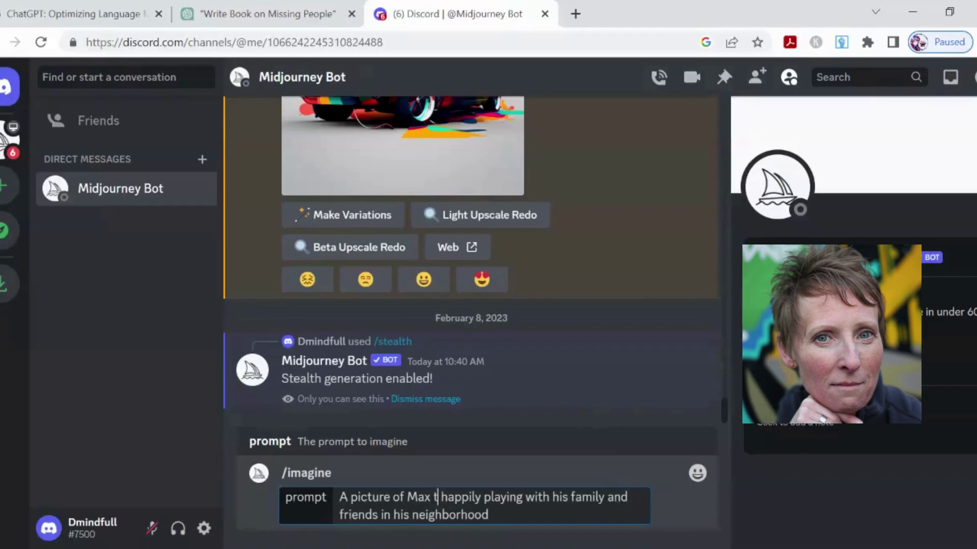
type(" dog")
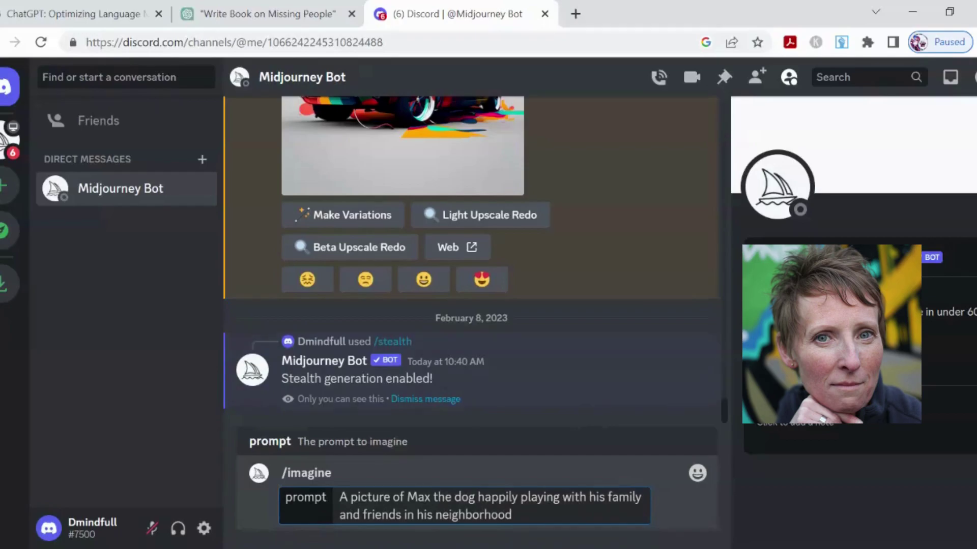
left_click(512, 515)
key("Return")
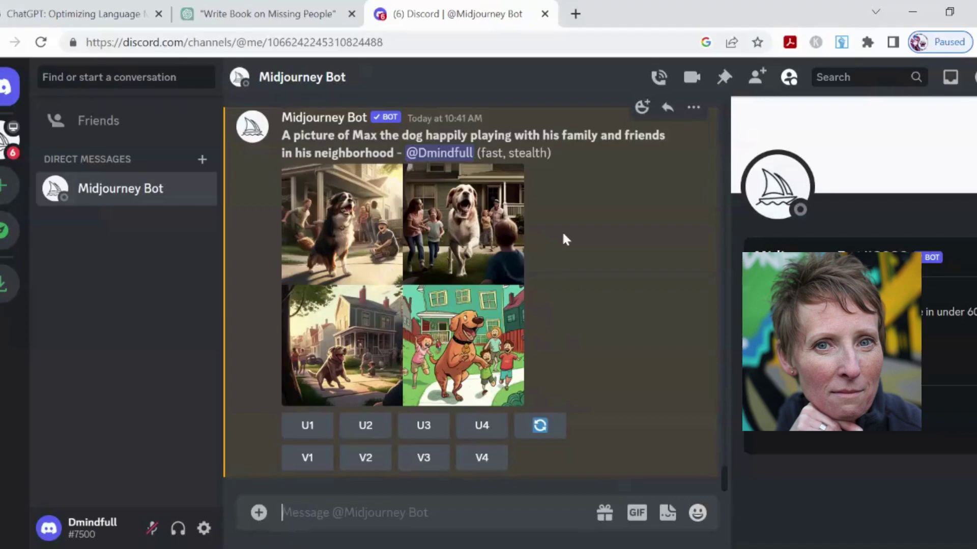
Enlarge the generated image grid of Max the dog to examine the four illustrations, and return to the bot conversation.
left_click(410, 284)
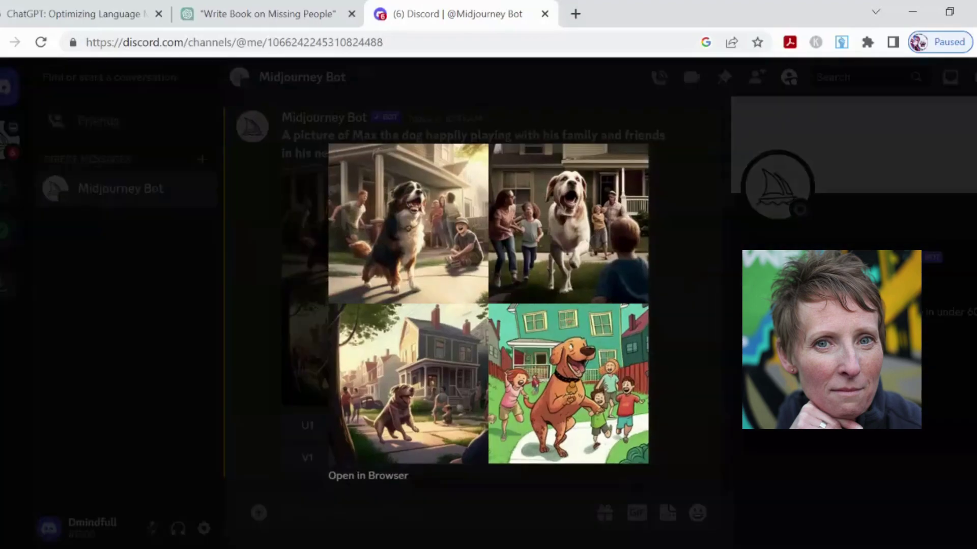
left_click(682, 276)
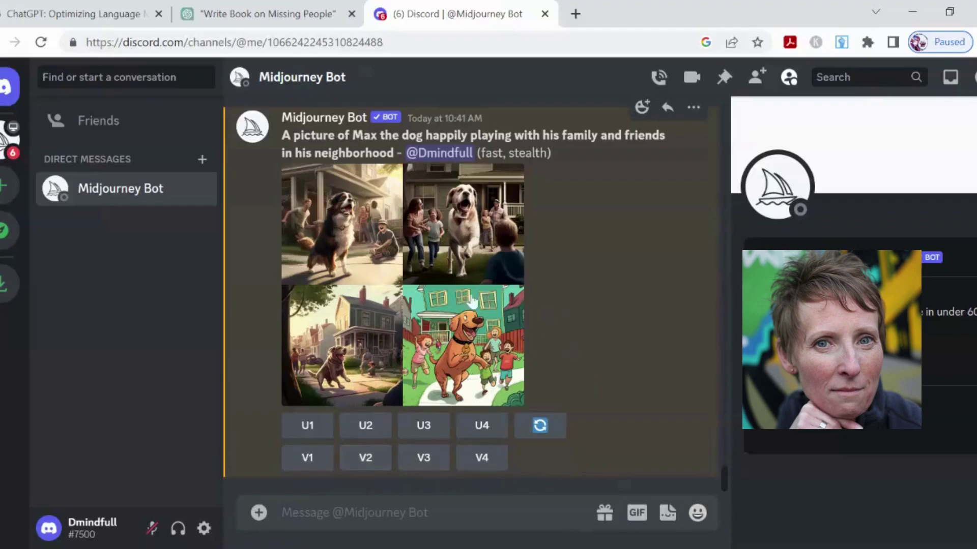
left_click(413, 283)
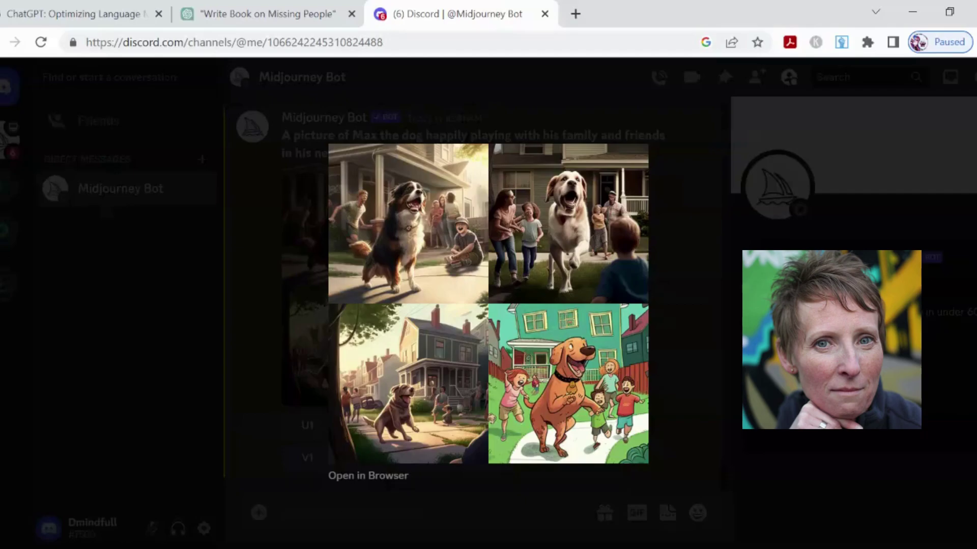
left_click(672, 328)
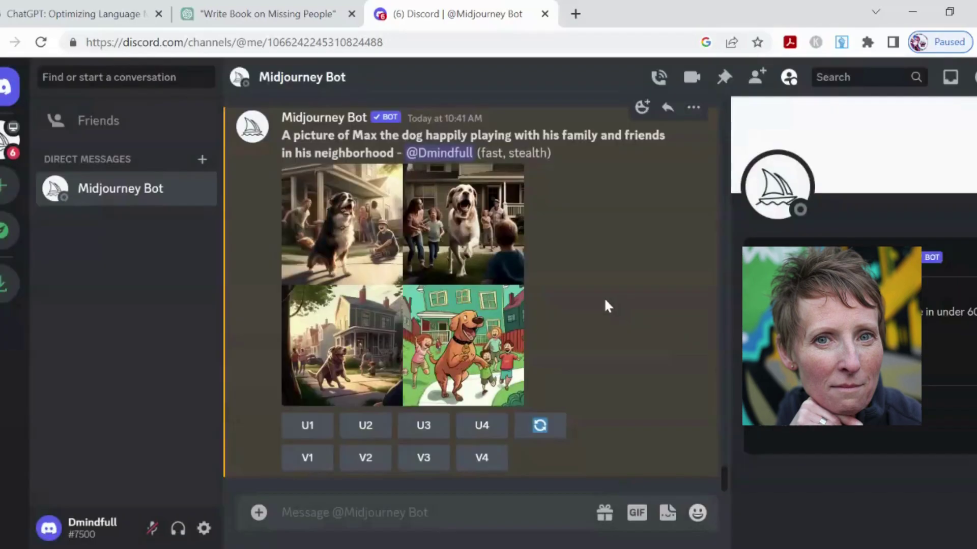